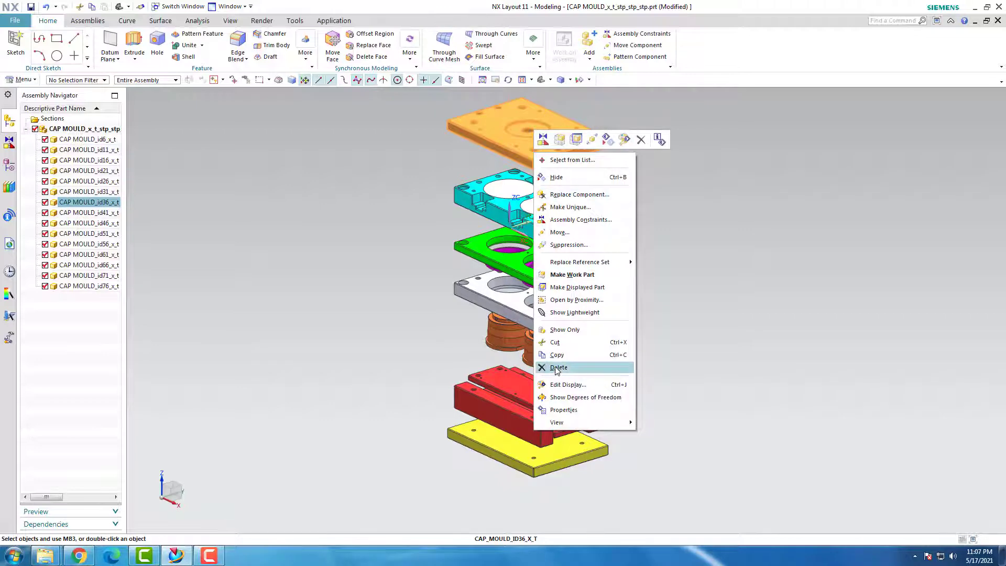
Show only the top yellow plate of the mould and examine its upper and lower faces
left_click(558, 330)
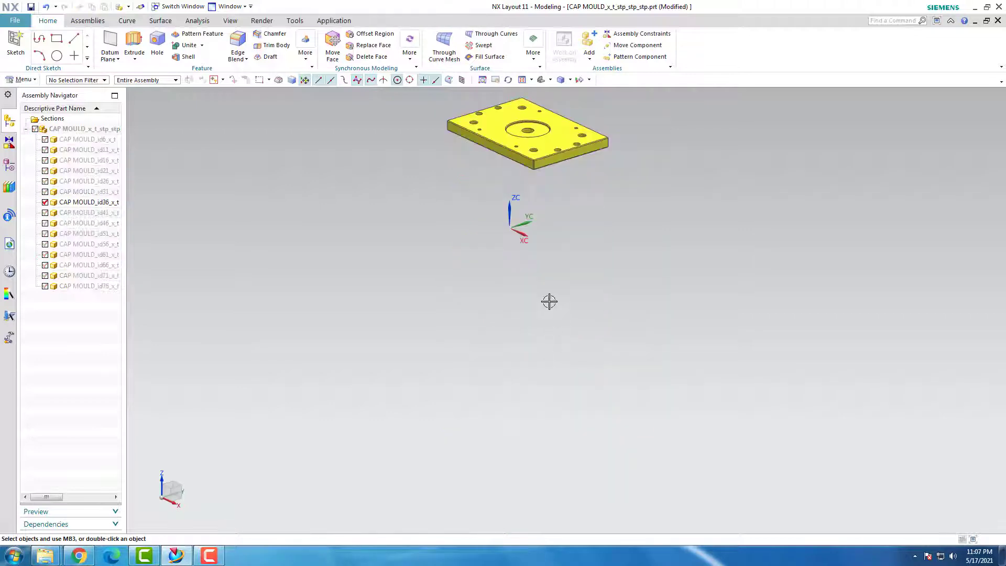
scroll(519, 128, "up", 7)
scroll(489, 222, "down", 4)
middle_click_drag(467, 292, 487, 208)
scroll(419, 199, "up", 5)
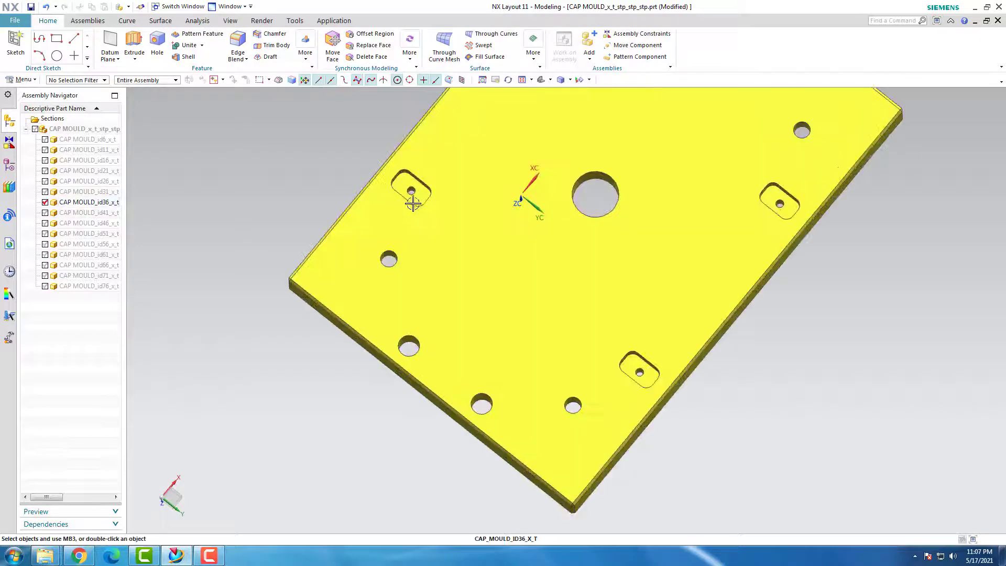
scroll(409, 236, "down", 4)
scroll(401, 246, "up", 4)
scroll(388, 283, "down", 4)
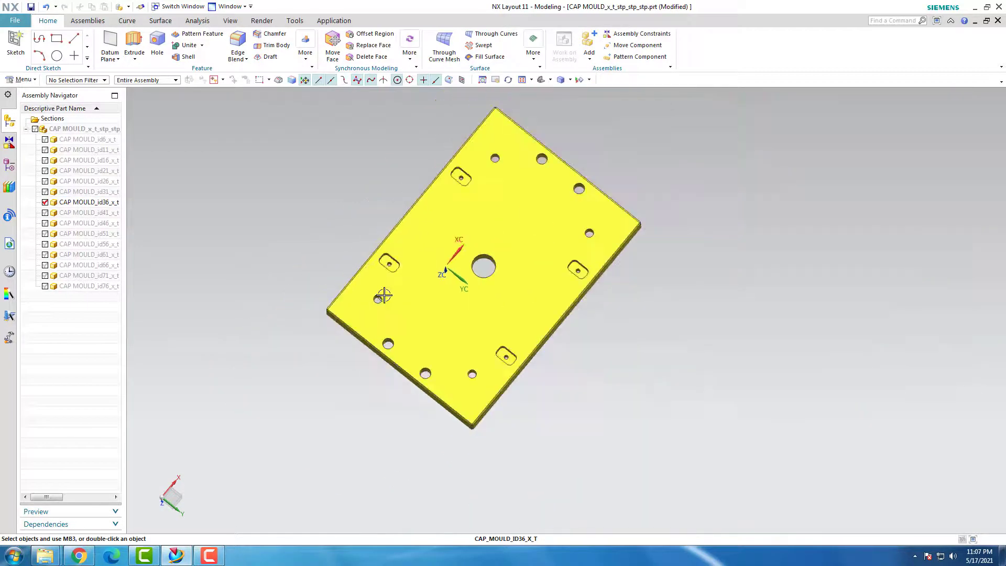
mouse_move(384, 296)
middle_mouse_down()
mouse_move(415, 211)
mouse_move(386, 234)
mouse_move(382, 269)
mouse_move(406, 418)
mouse_move(470, 299)
middle_mouse_up()
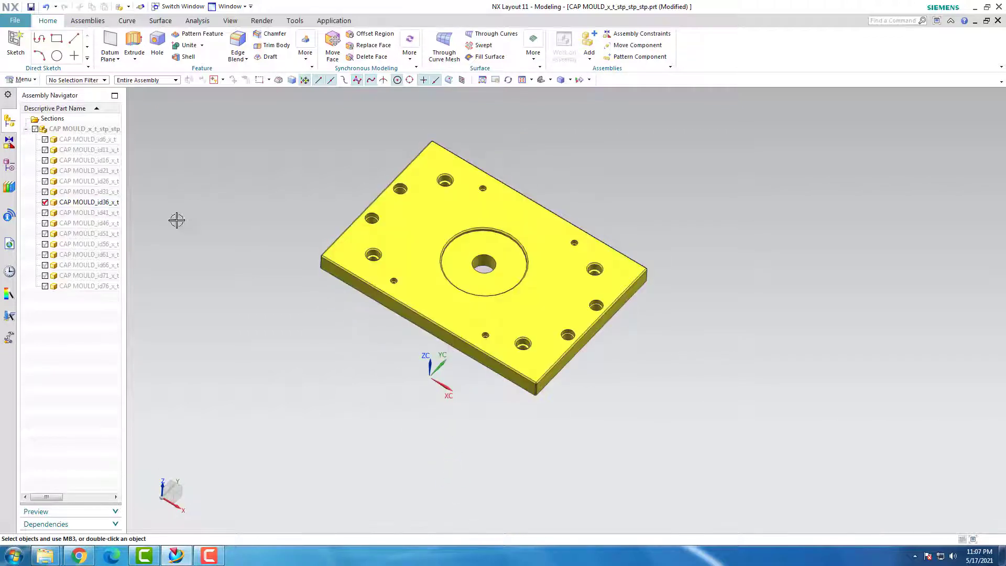
left_click(46, 193)
left_click(45, 193)
scroll(290, 242, "down", 1)
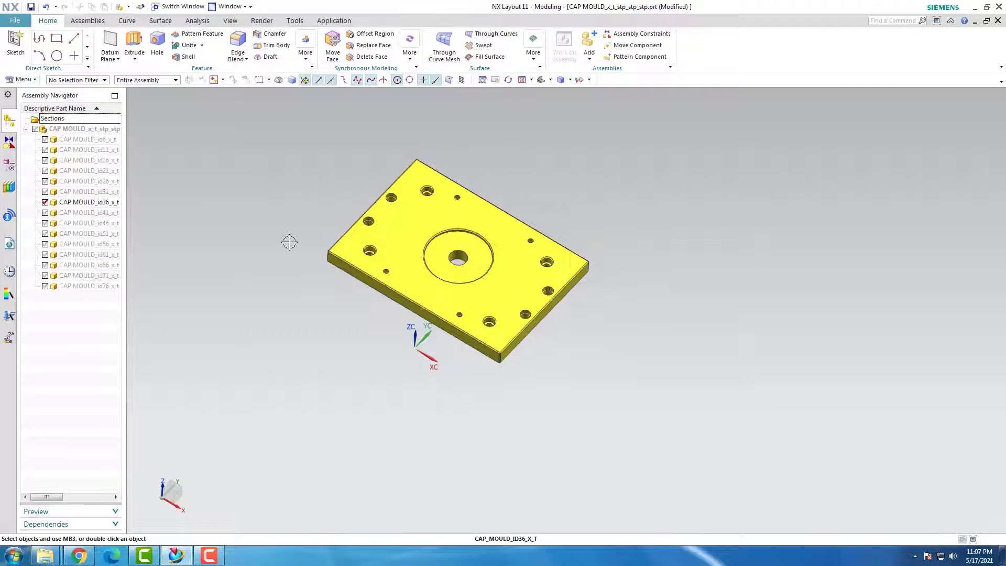
left_click(50, 194)
left_click(49, 194)
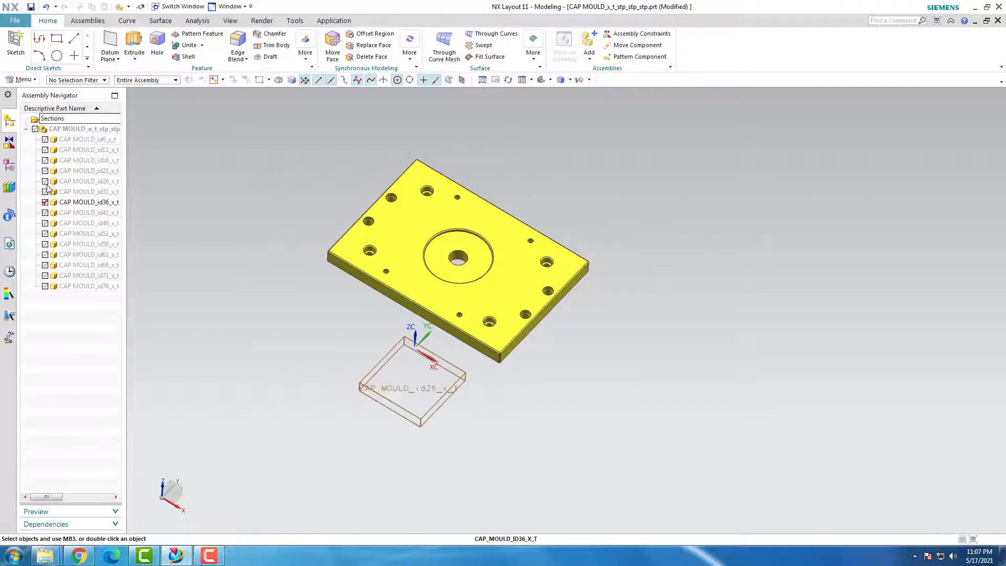
middle_click_drag(317, 321, 424, 287)
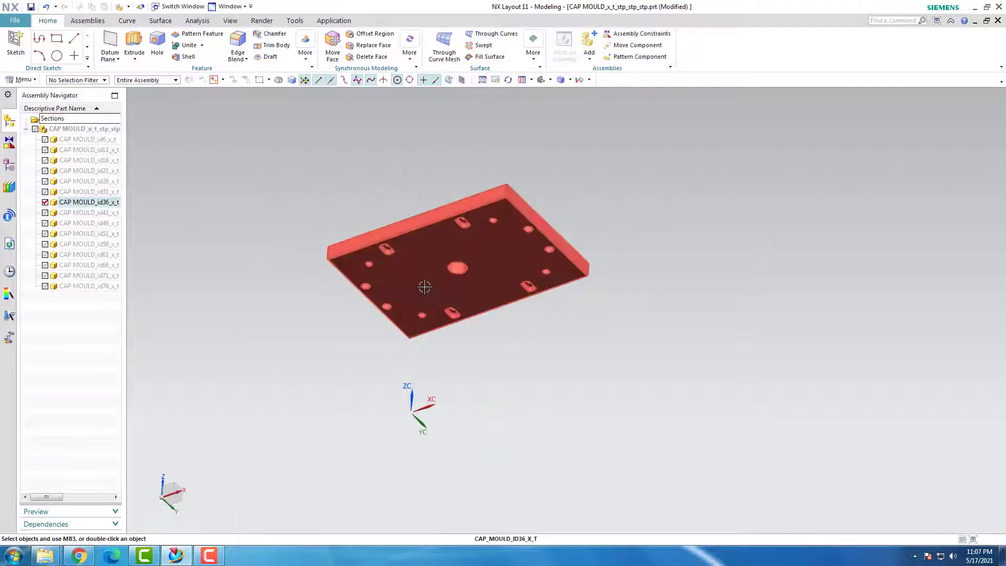
Undo the visibility changes to bring back the full cap mould assembly
left_click(45, 12)
left_click(44, 12)
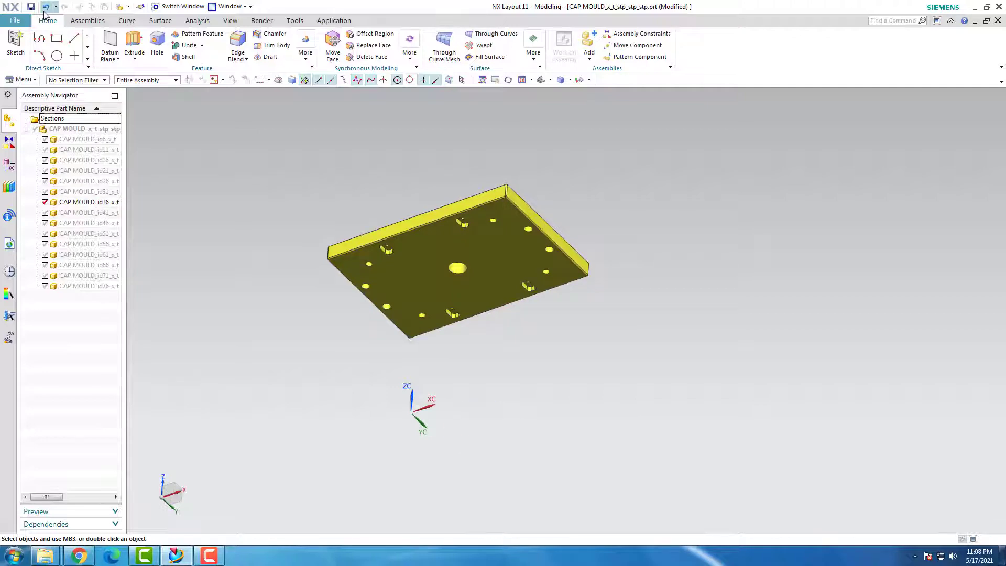
left_click(44, 11)
left_click(44, 12)
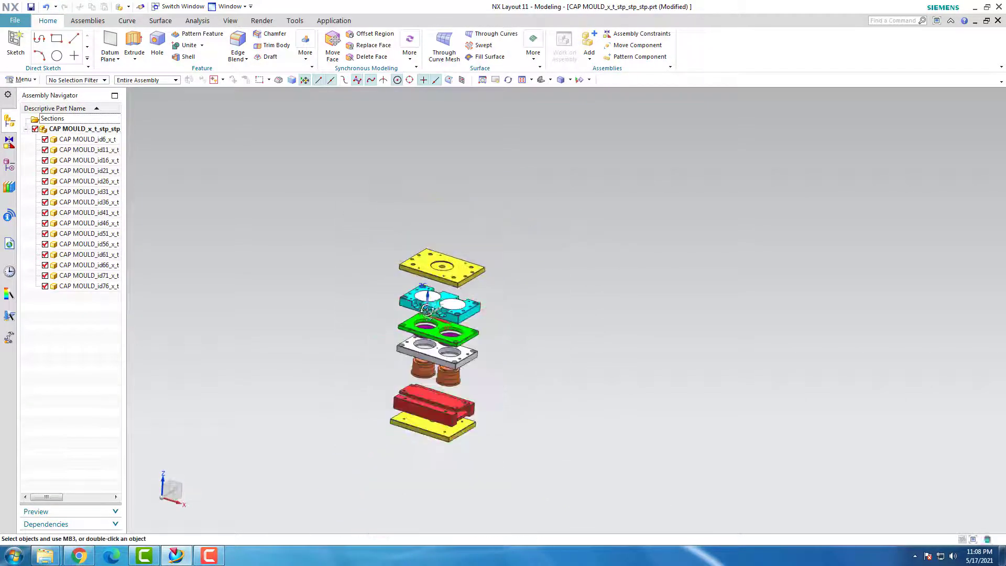
Show only the cyan cavity plate, examine its openings and side pockets, and restore the full assembly
right_click(438, 289)
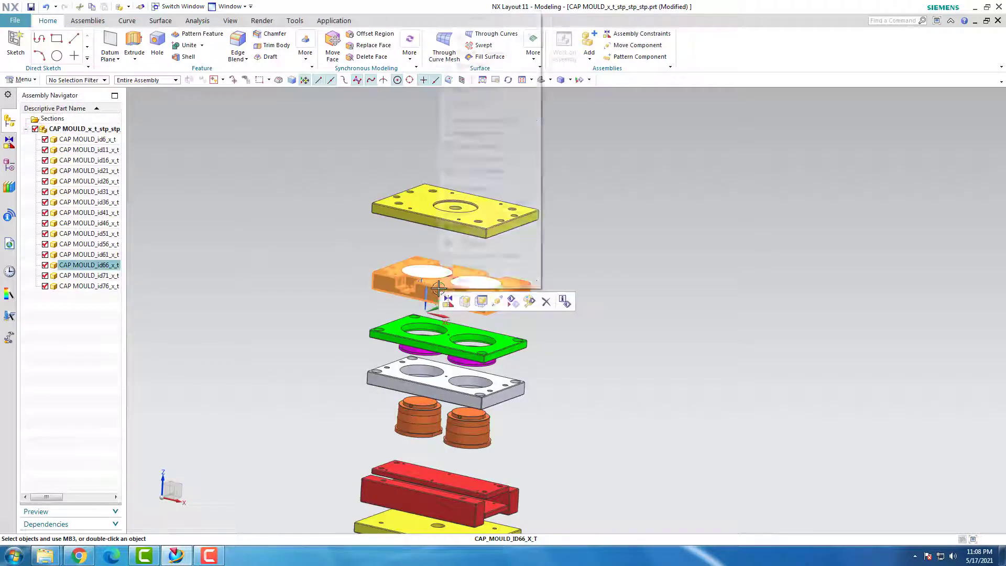
left_click(459, 189)
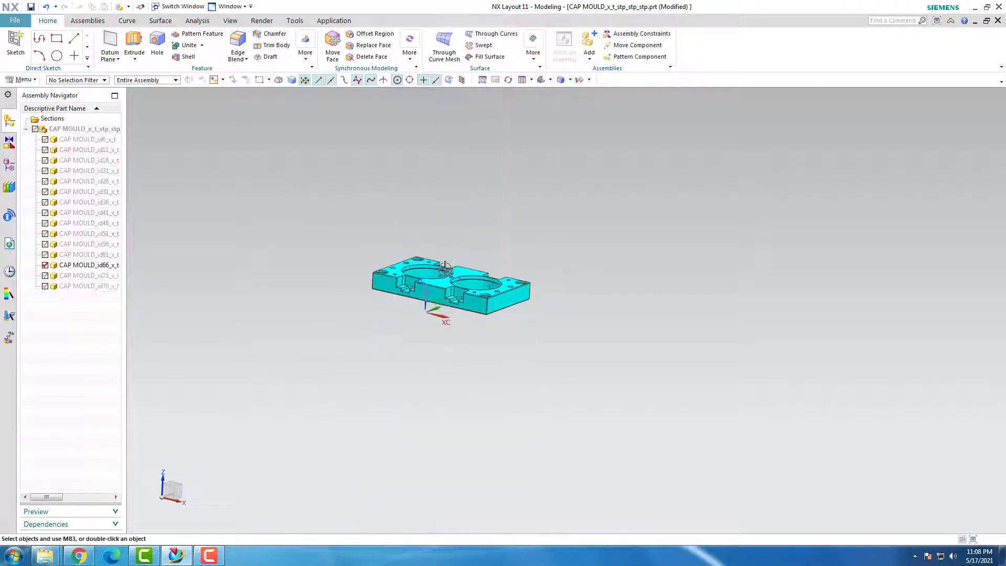
middle_click_drag(398, 361, 422, 217)
scroll(335, 372, "up", 3)
scroll(339, 374, "down", 4)
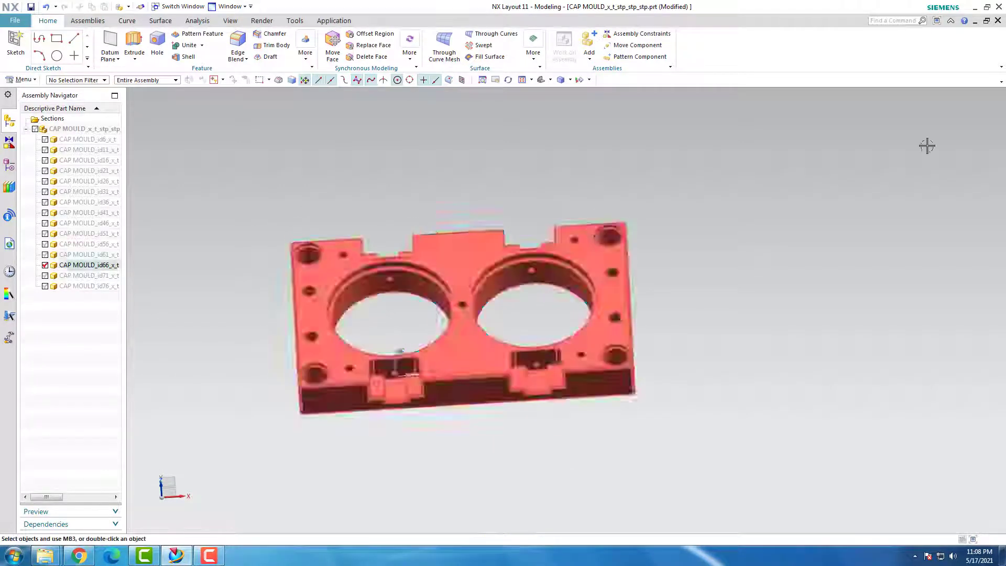
left_click(47, 7)
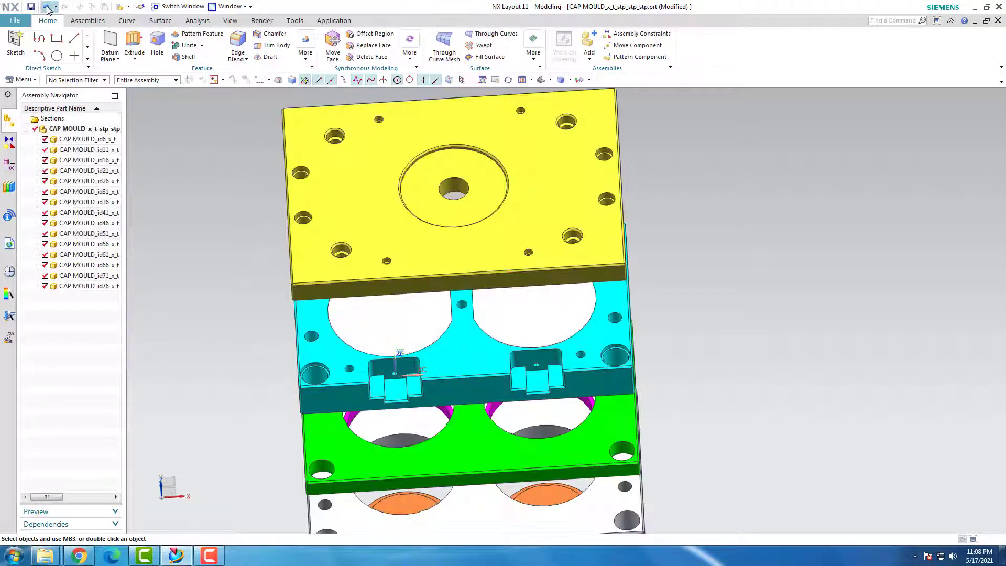
Show only the cyan cavity plate together with its two round inserts and examine their underside
middle_click_drag(370, 331, 377, 227)
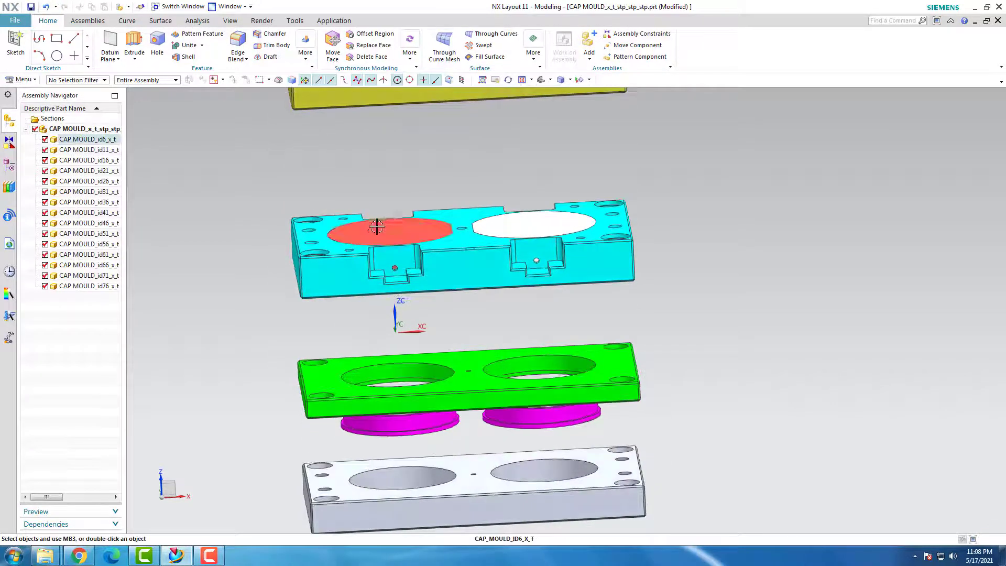
left_click(397, 230)
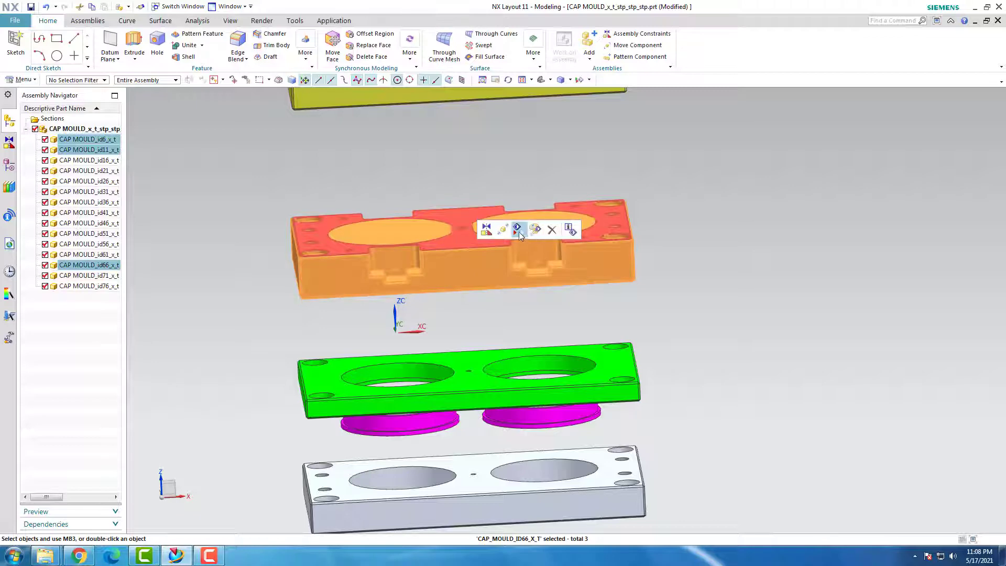
right_click(446, 253)
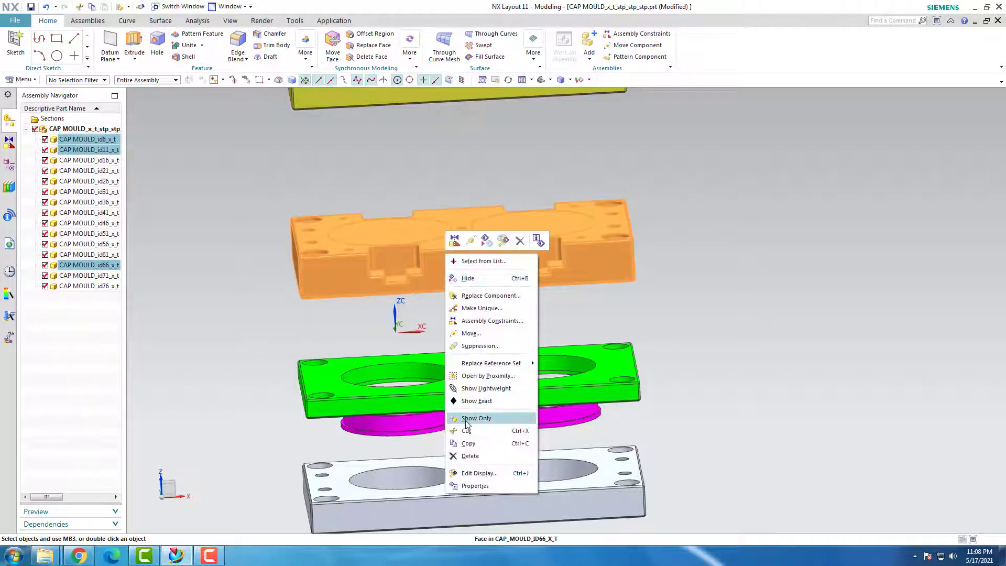
left_click(466, 419)
middle_click_drag(401, 356, 382, 247)
scroll(400, 249, "up", 3)
middle_click_drag(415, 281, 397, 257)
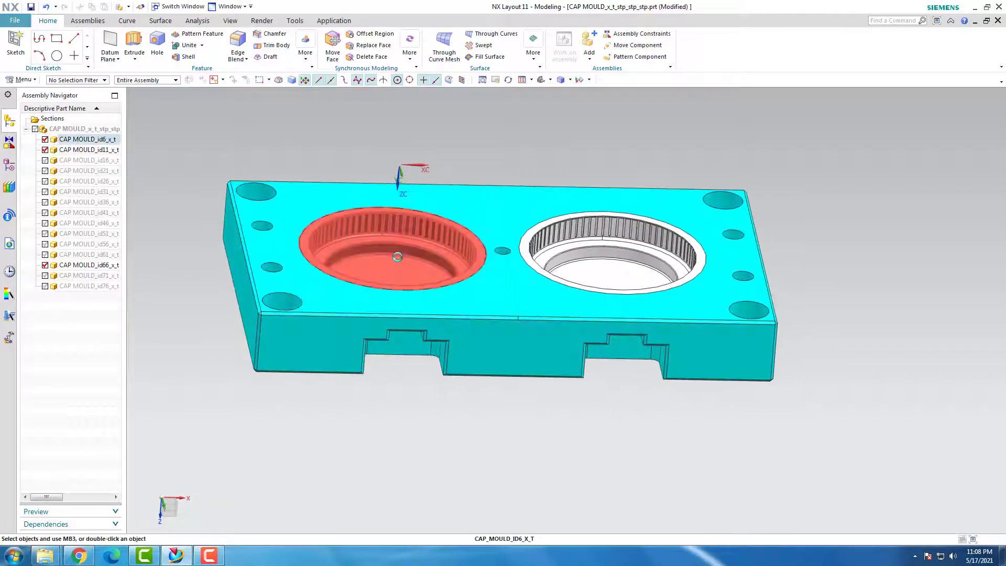
Show only the two round cavity inserts, examine their ribbed cavities, and undo back to the full assembly
left_click(559, 252)
right_click(568, 252)
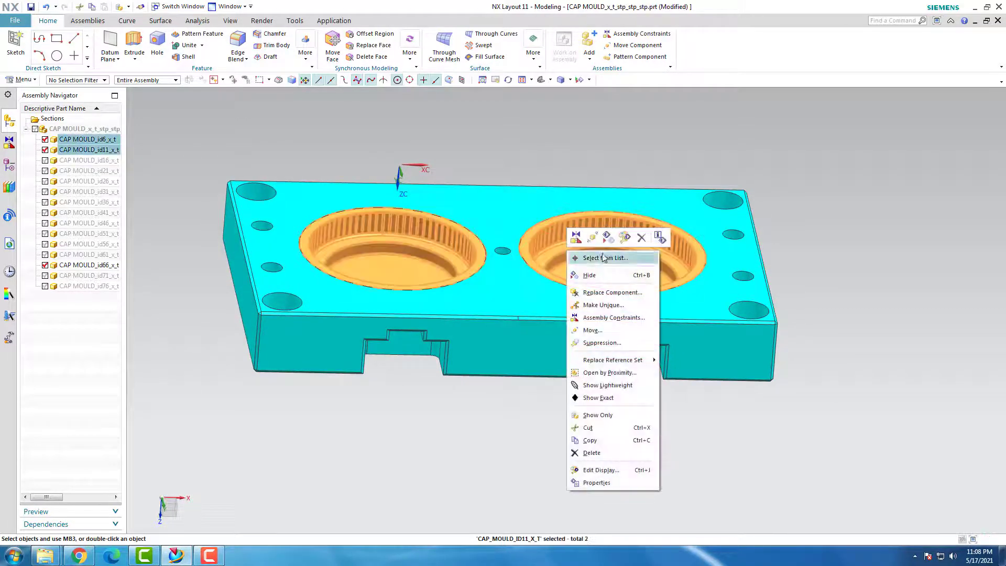
left_click(598, 415)
middle_click_drag(456, 298, 401, 292)
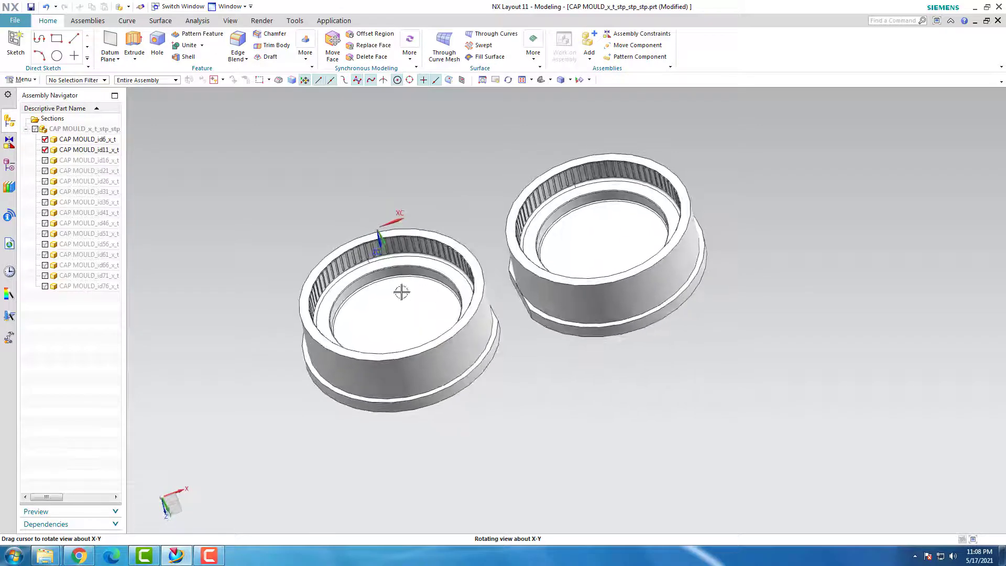
left_click(45, 8)
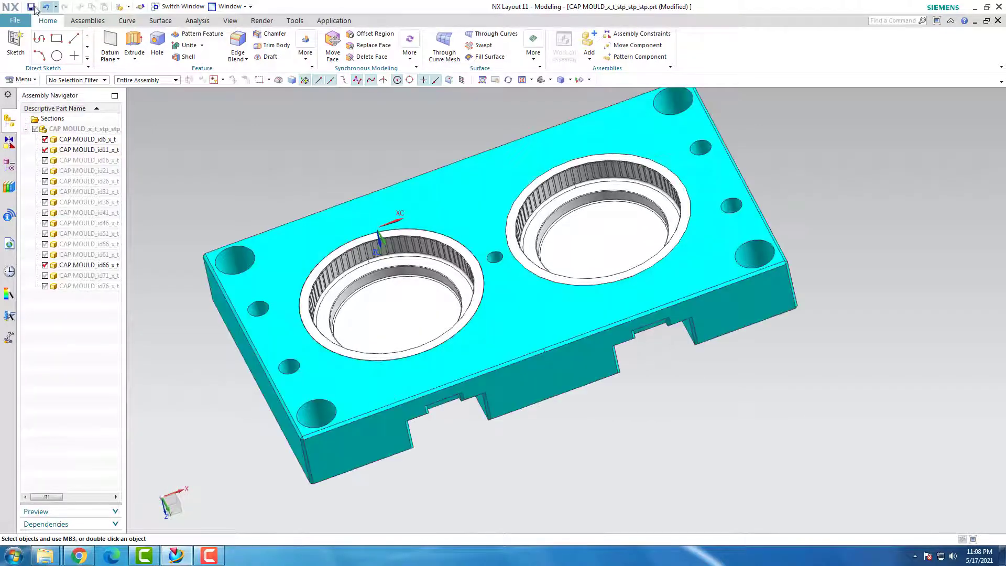
left_click(45, 11)
Examine the complete stack of separated mould plates, rings, cores and spacer blocks from several distances and angles
scroll(380, 243, "down", 4)
middle_click_drag(380, 244, 401, 310)
scroll(394, 214, "up", 3)
scroll(401, 310, "down", 2)
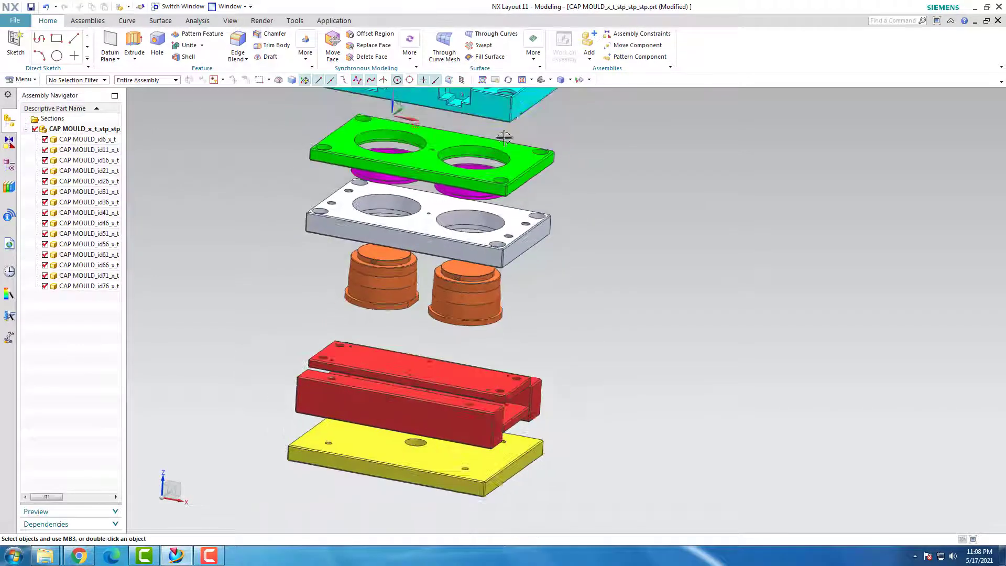
left_click(540, 81)
scroll(595, 152, "up", 2)
scroll(406, 122, "down", 1)
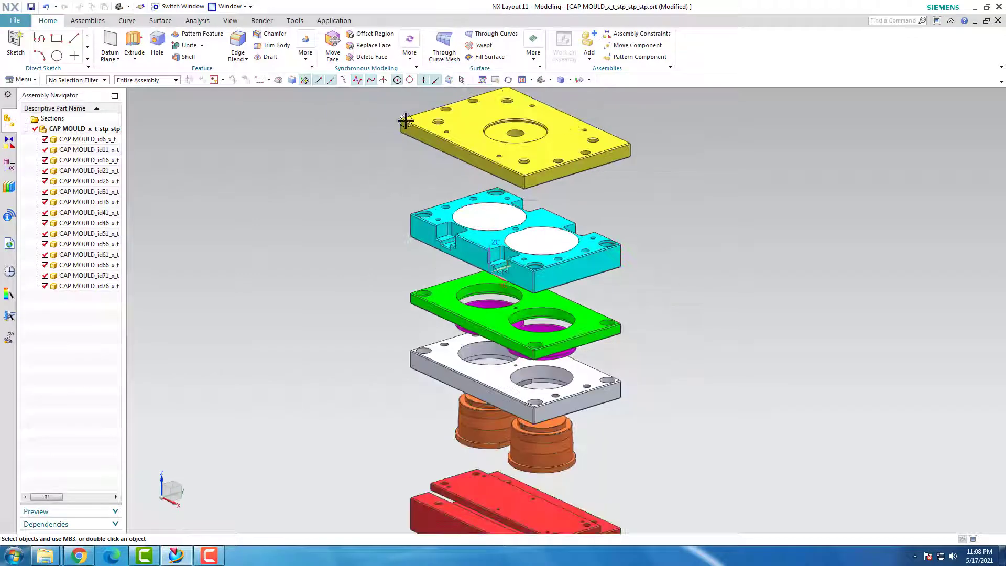
scroll(455, 122, "down", 1)
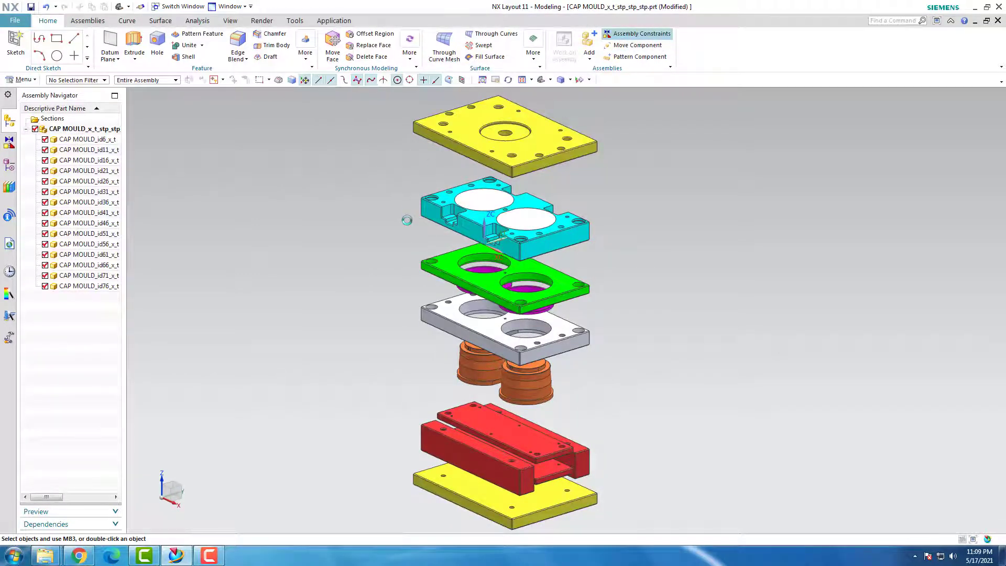
Add a Touch constraint between the underside of the top yellow plate and the upper face of the cyan plate
middle_click_drag(400, 245, 399, 211)
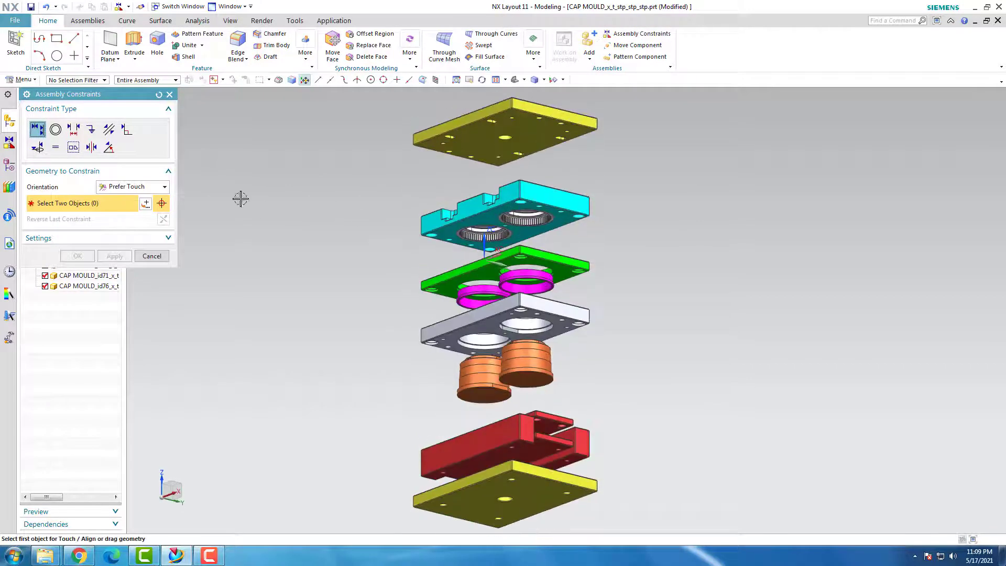
left_click(163, 188)
left_click(147, 208)
scroll(492, 140, "up", 3)
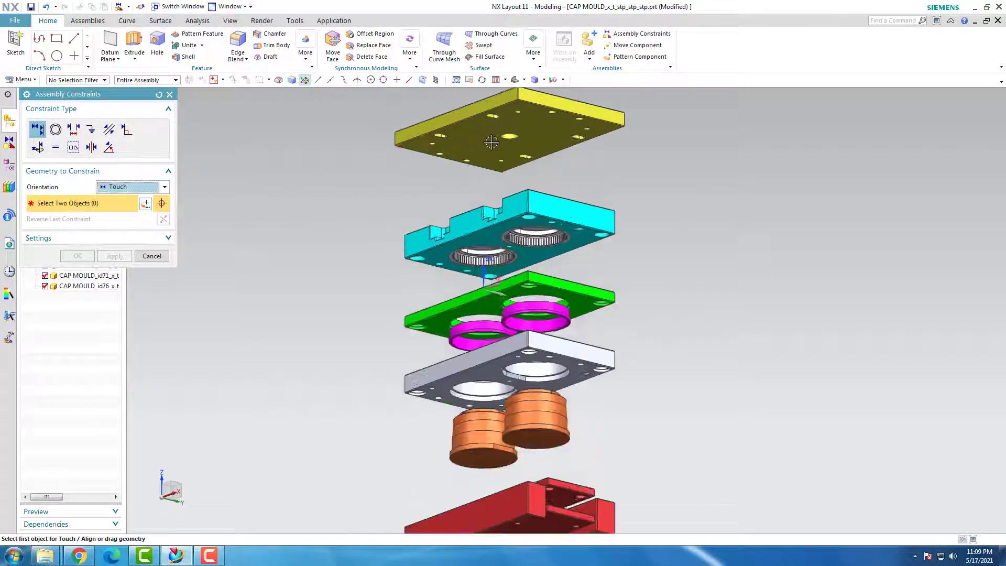
left_click(491, 140)
middle_click_drag(491, 140, 443, 252)
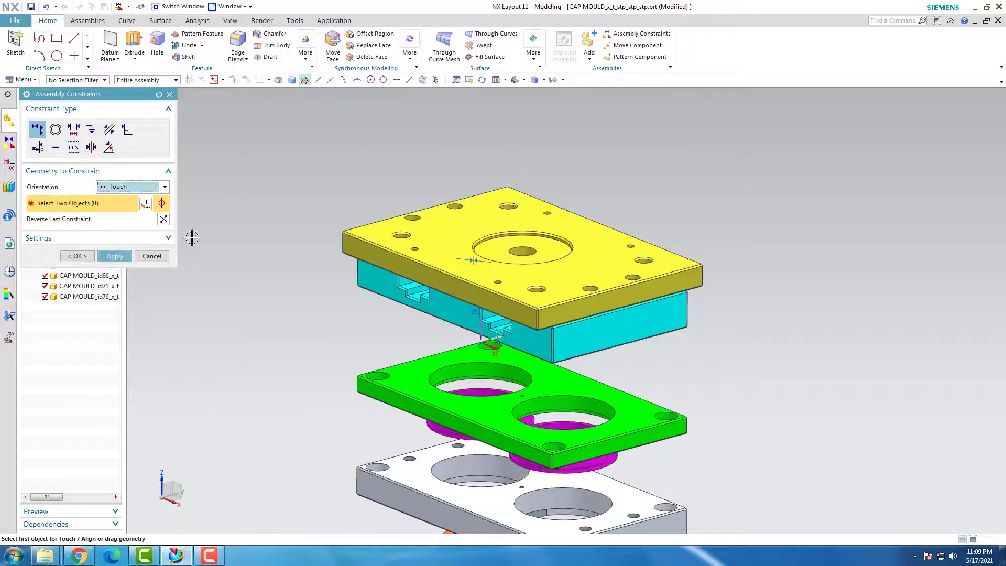
scroll(374, 283, "down", 4)
middle_click_drag(374, 286, 371, 244)
scroll(393, 259, "up", 6)
left_click(397, 266)
scroll(385, 278, "down", 5)
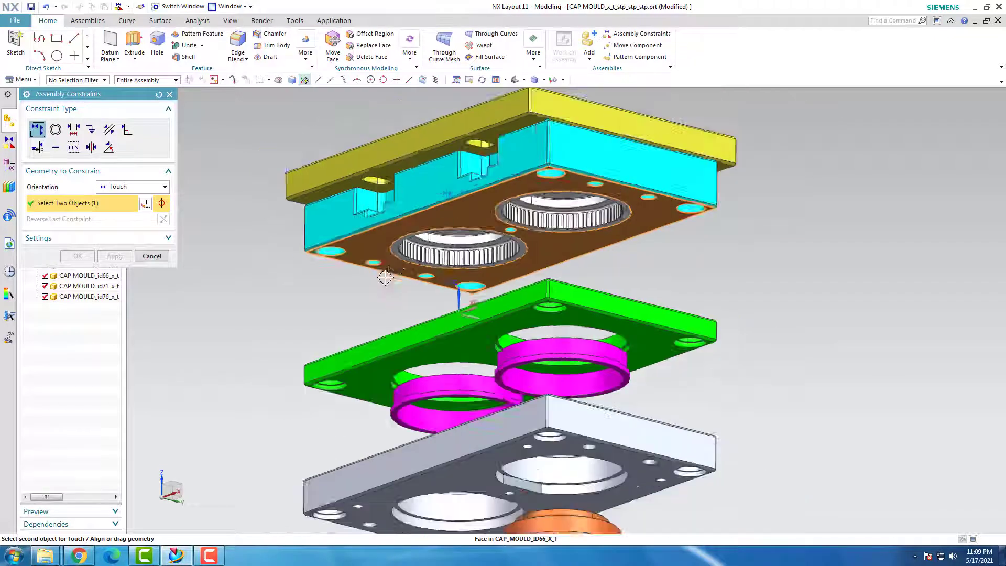
middle_click_drag(380, 293, 377, 315)
left_click(151, 256)
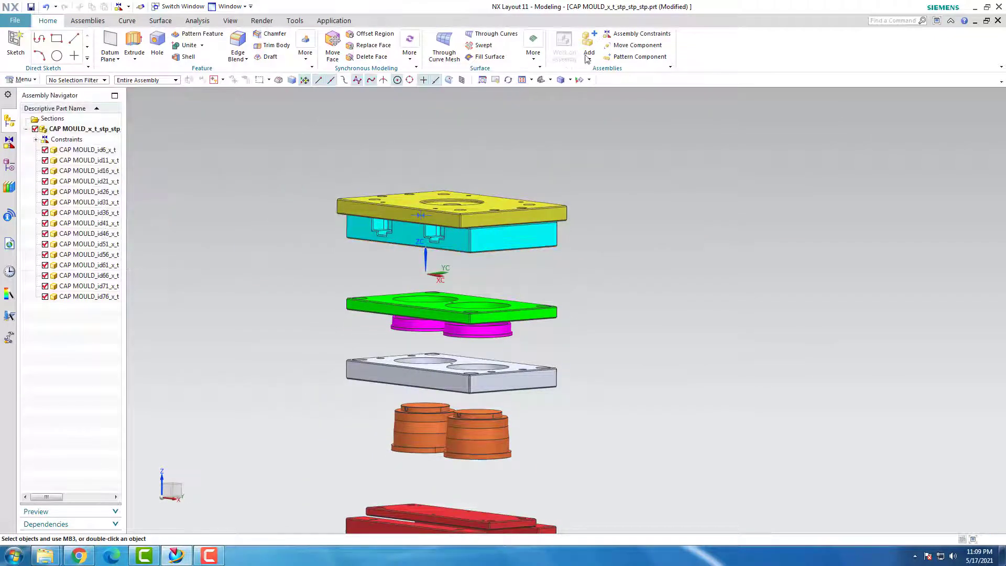
Add a Touch constraint between the upper face of the green plate and the underside of the cyan plate
left_click(636, 33)
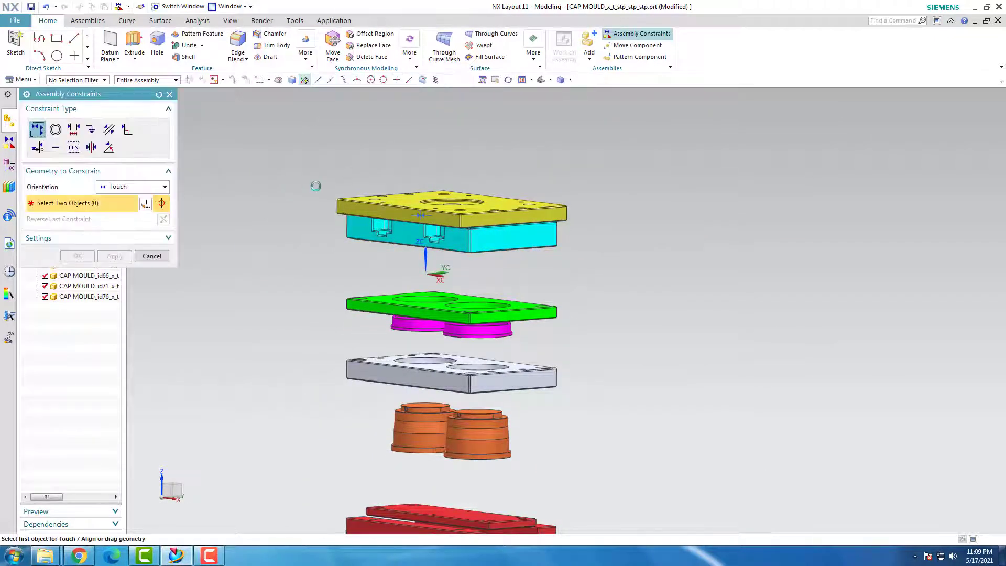
middle_click_drag(360, 295, 370, 295)
scroll(371, 294, "up", 2)
left_click(375, 293)
middle_click_drag(322, 265, 357, 239)
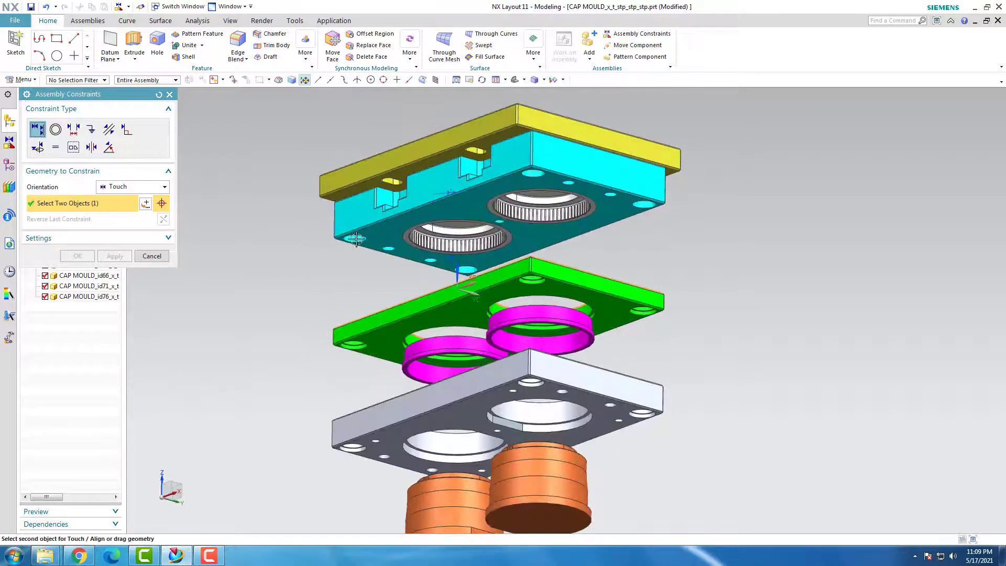
left_click(356, 239)
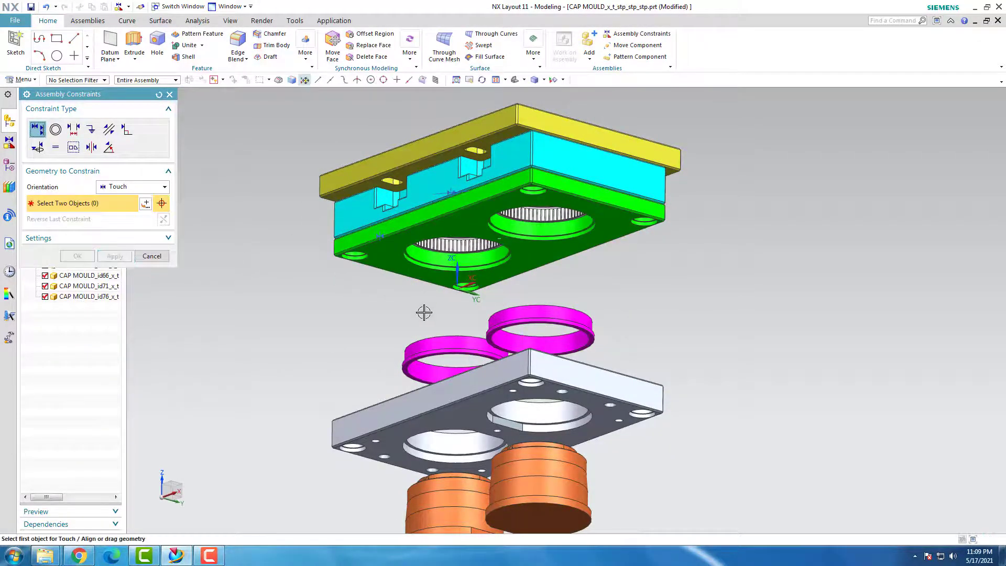
middle_click_drag(424, 313, 440, 353)
scroll(398, 356, "up", 4)
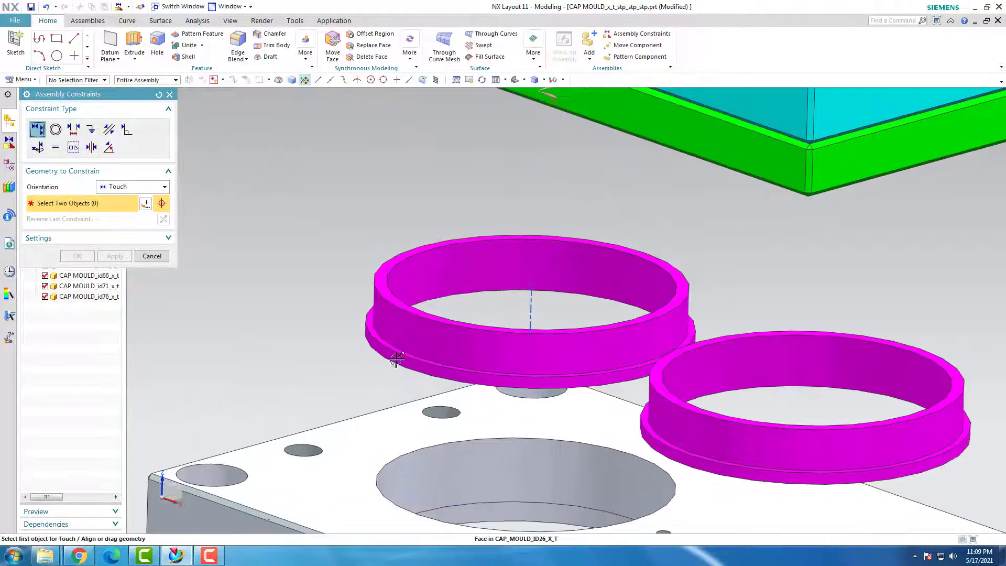
scroll(396, 359, "down", 4)
scroll(387, 312, "up", 4)
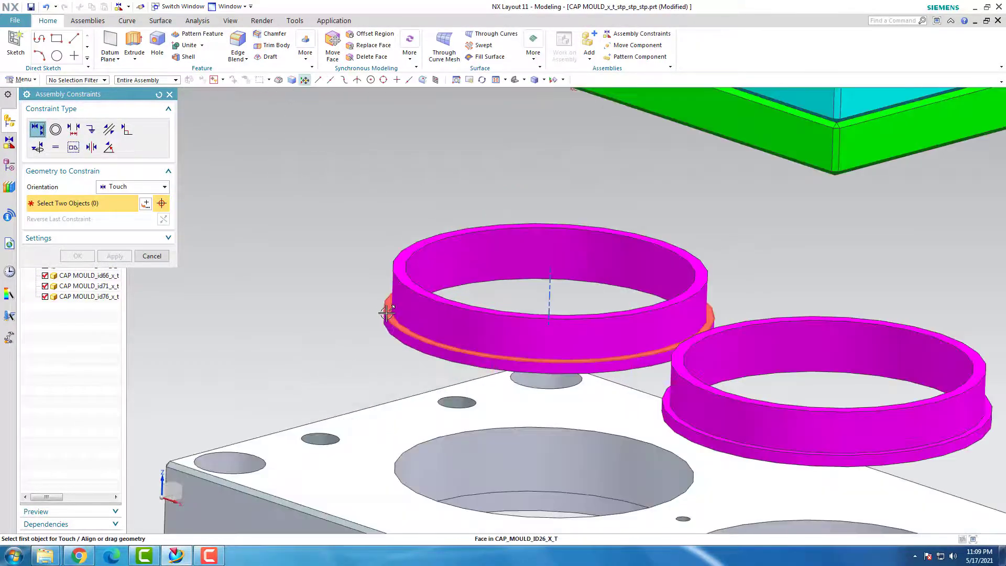
left_click(390, 314)
scroll(390, 314, "down", 4)
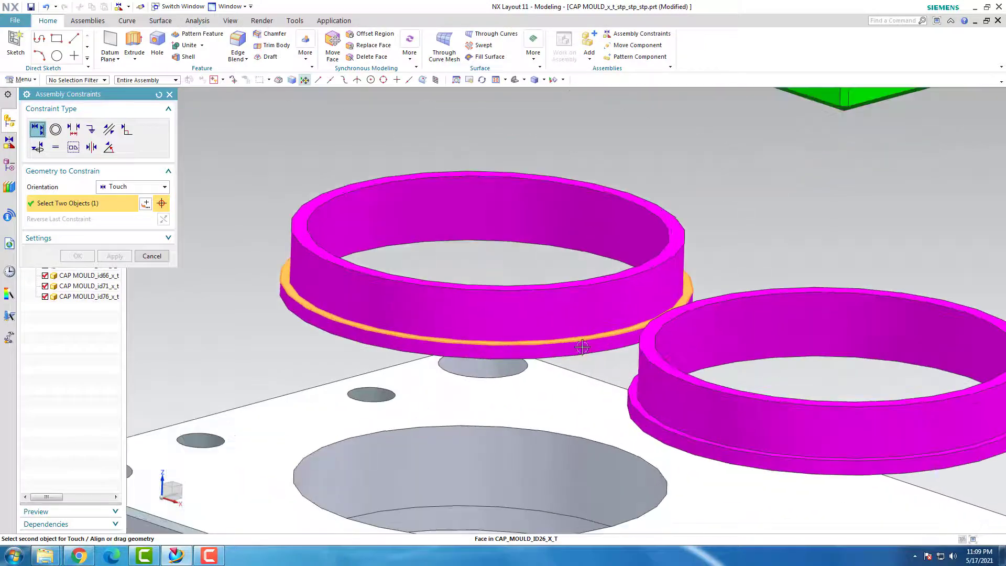
scroll(545, 360, "up", 4)
middle_click_drag(545, 360, 478, 307)
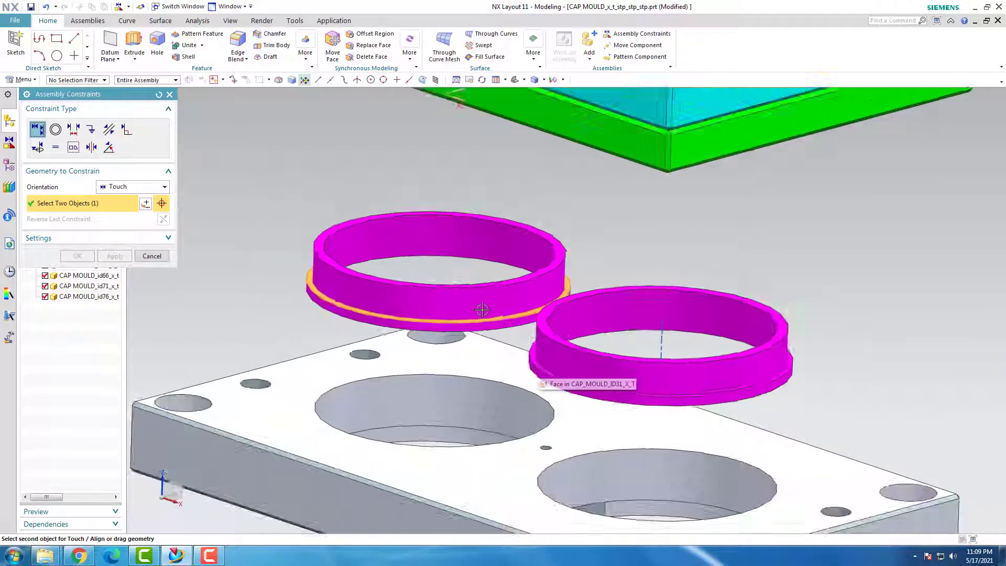
scroll(478, 308, "down", 4)
middle_click_drag(416, 359, 420, 320)
scroll(461, 352, "up", 5)
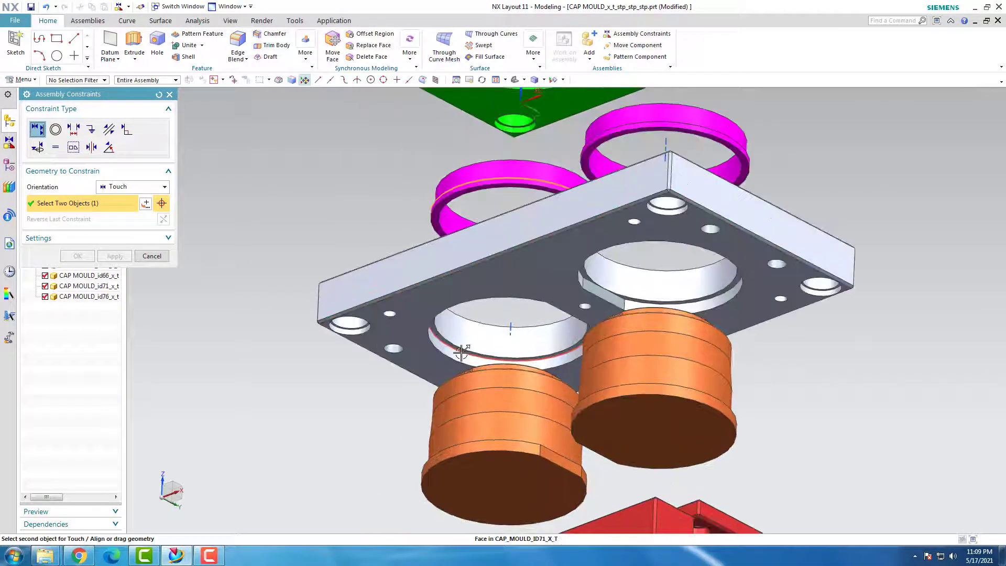
scroll(454, 350, "up", 2)
left_click(451, 347)
scroll(419, 343, "down", 6)
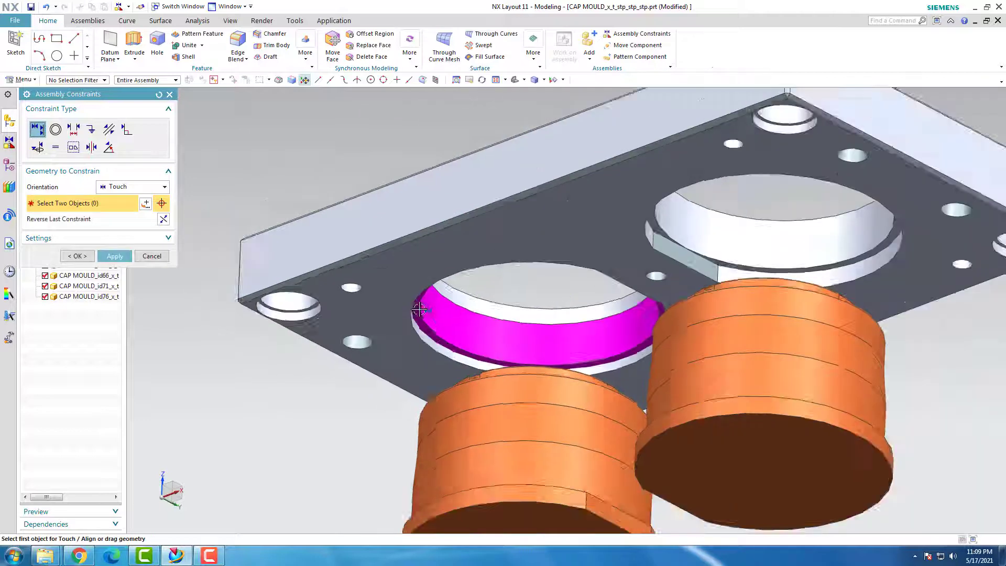
middle_click_drag(411, 341, 411, 289)
scroll(410, 288, "up", 3)
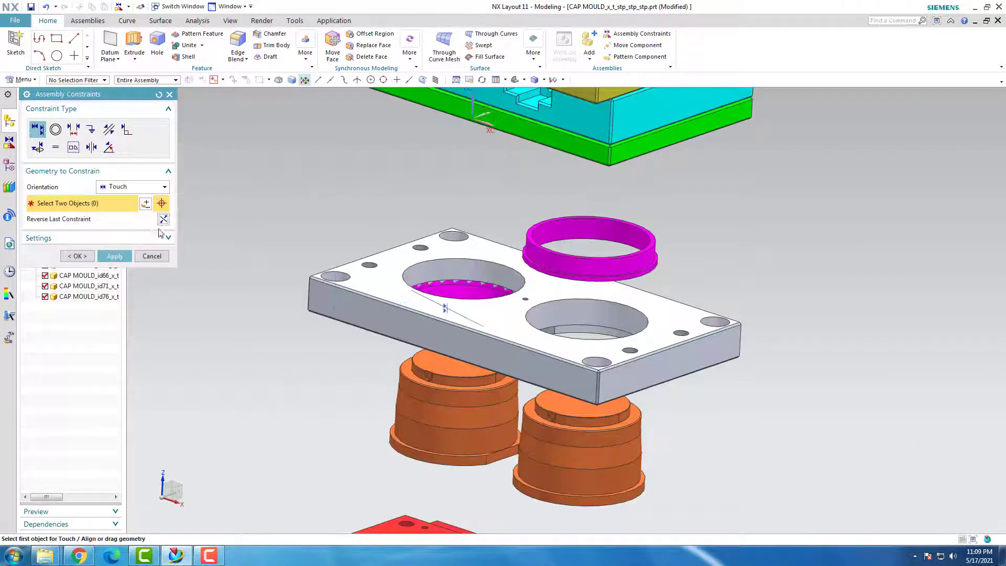
left_click(152, 256)
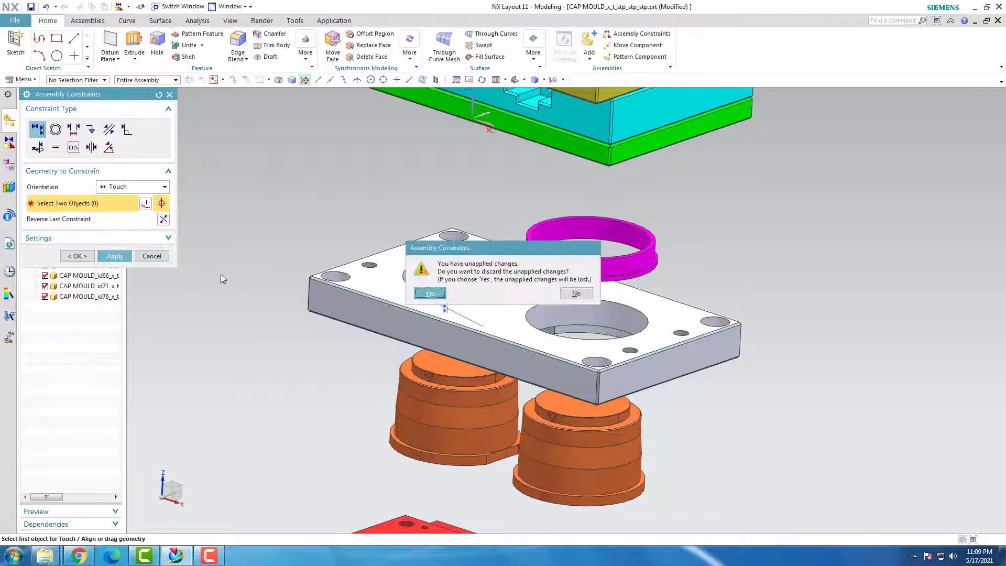
left_click(428, 293)
Add a Touch constraint between the first orange core's bottom face and the grey plate's underside, reversing it so the core sits inside the plate
scroll(388, 283, "down", 5)
middle_click_drag(353, 294, 355, 258)
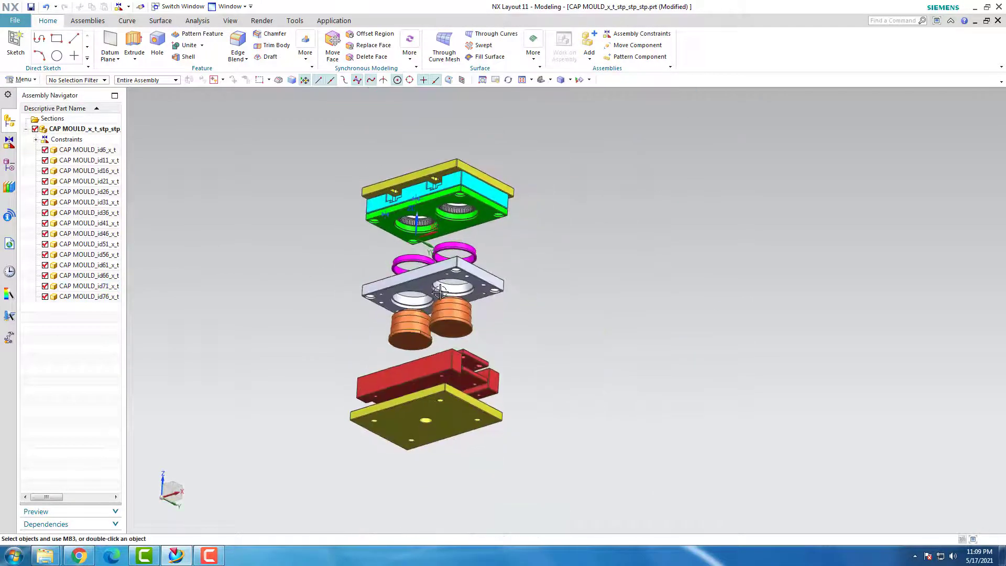
left_click(617, 37)
scroll(417, 282, "up", 3)
scroll(419, 214, "up", 3)
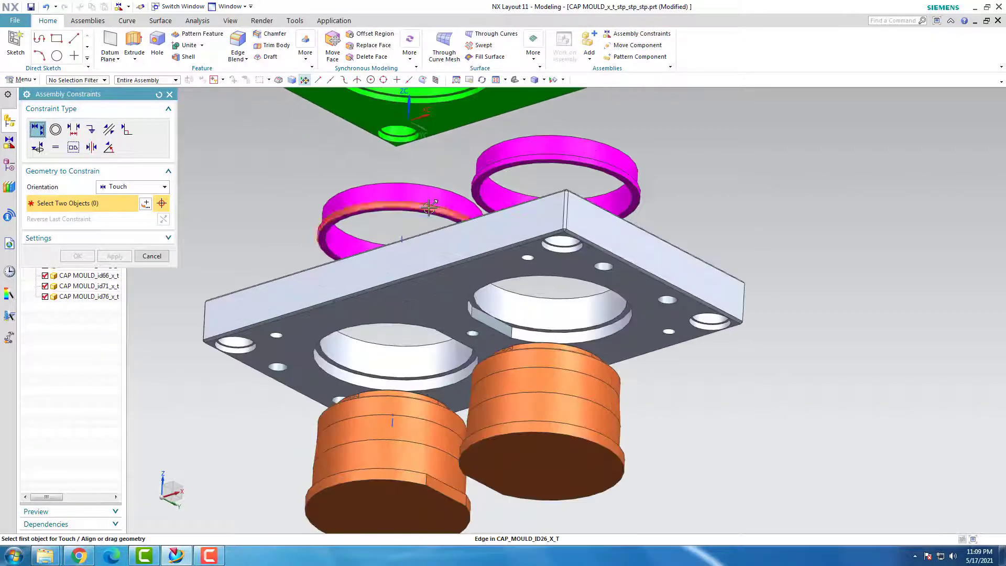
scroll(422, 211, "down", 5)
scroll(343, 242, "up", 3)
left_click(343, 241)
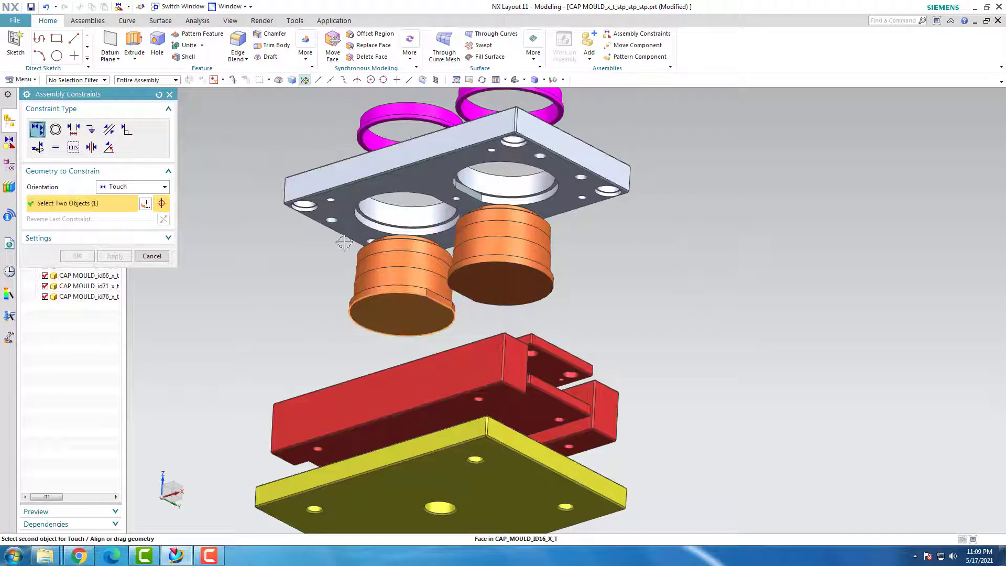
left_click(373, 247)
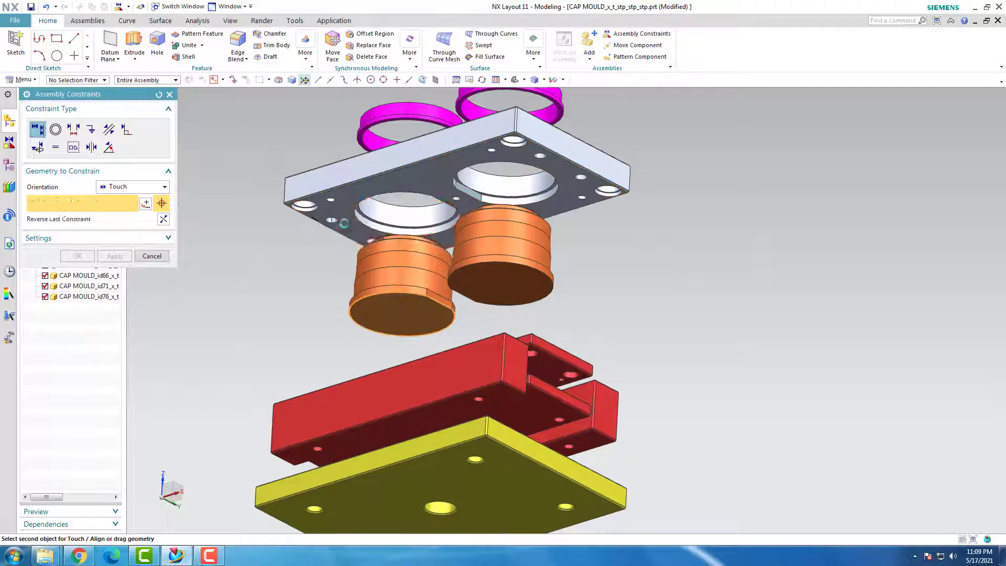
left_click(163, 220)
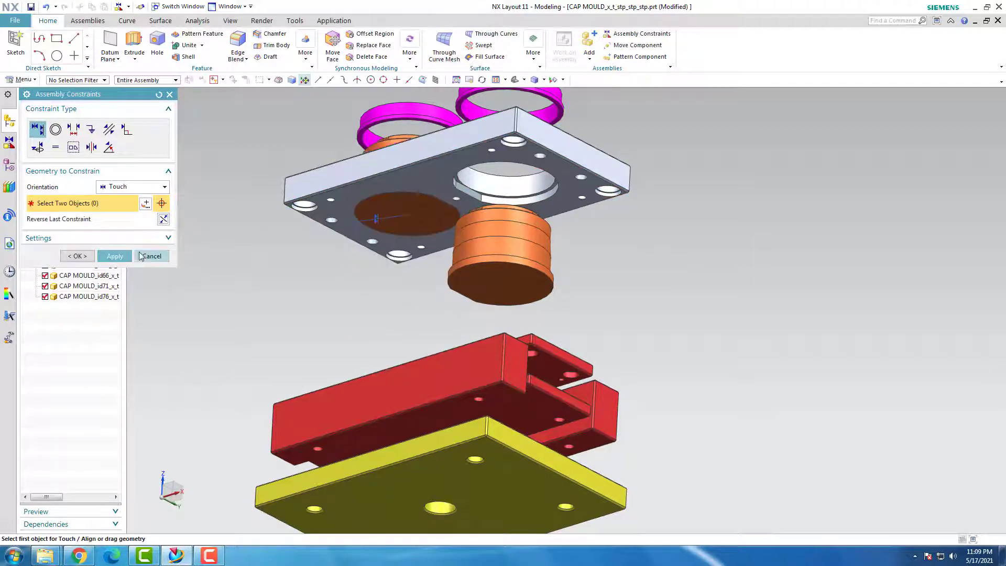
Constrain the second orange core's bottom face to the grey plate's underside with a reversed Touch constraint
left_click(505, 278)
left_click(571, 195)
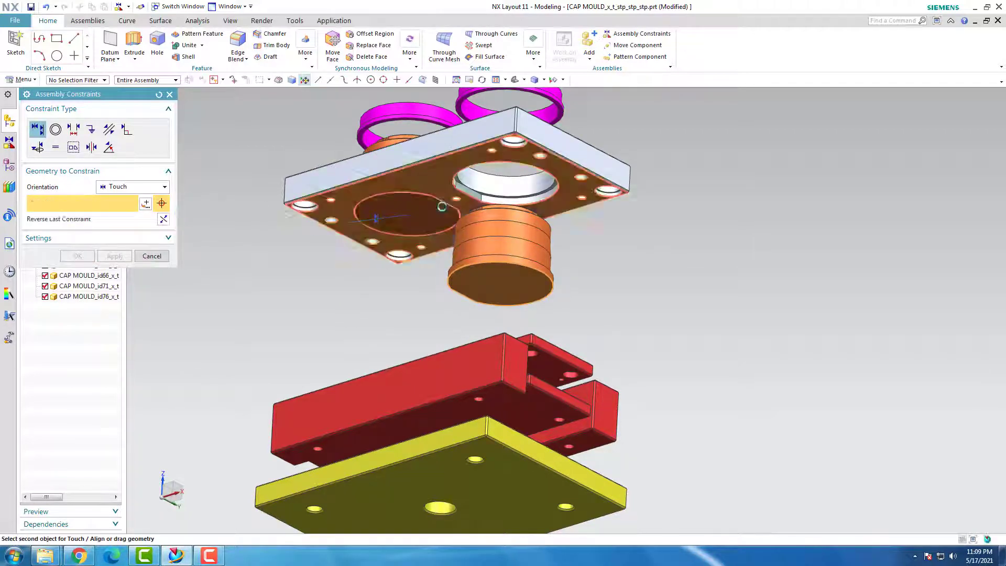
left_click(164, 221)
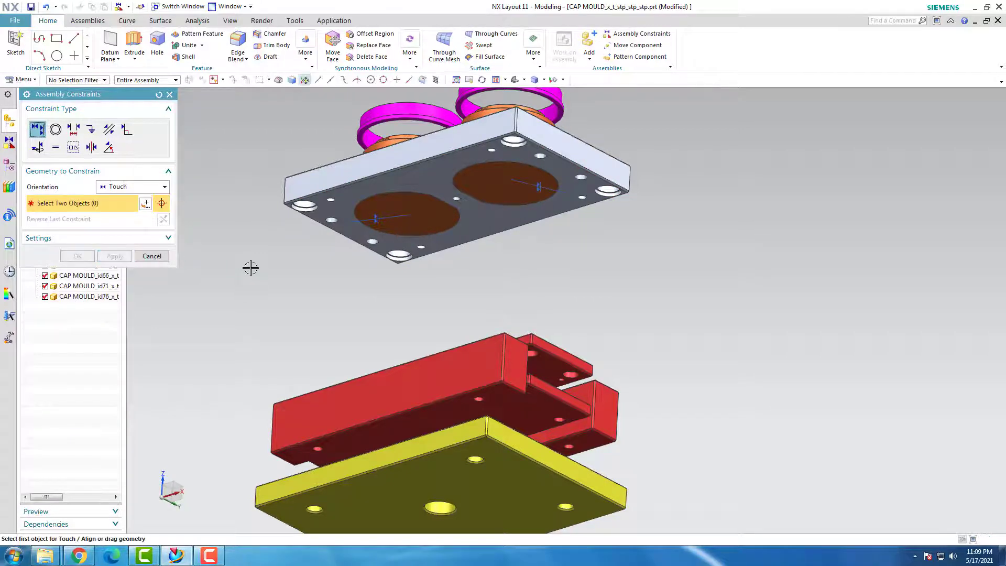
Add a Touch constraint between the upper face of the first red spacer block and the grey plate's underside
scroll(377, 274, "down", 3)
middle_click_drag(383, 317, 383, 338)
scroll(395, 340, "up", 4)
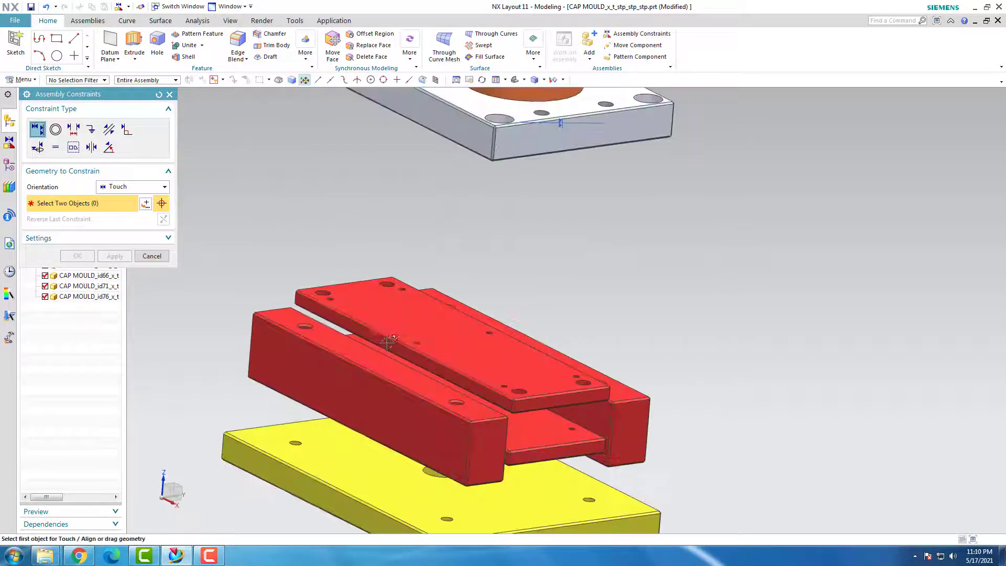
scroll(389, 342, "down", 2)
left_click(330, 323)
middle_click_drag(296, 282, 301, 228)
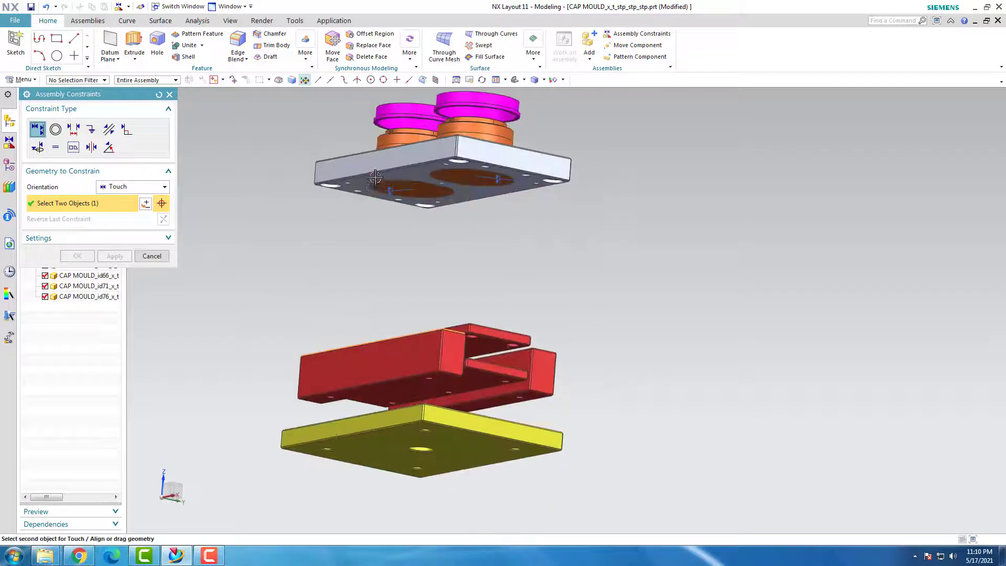
left_click(342, 190)
left_click(117, 256)
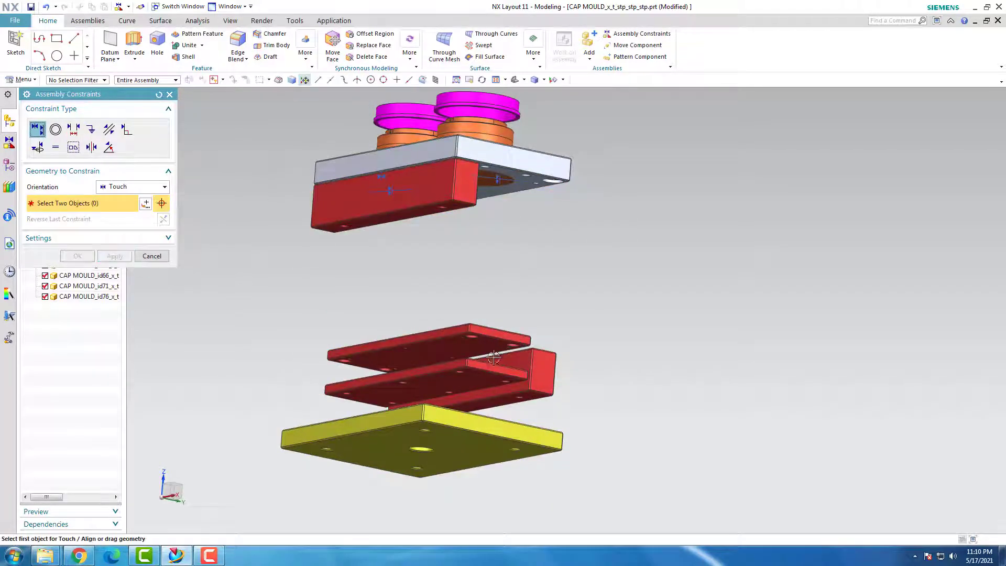
Add a Touch constraint between the upper face of the second red spacer block and the grey plate's underside
middle_click_drag(450, 362, 511, 210)
left_click(482, 358)
left_click(493, 199)
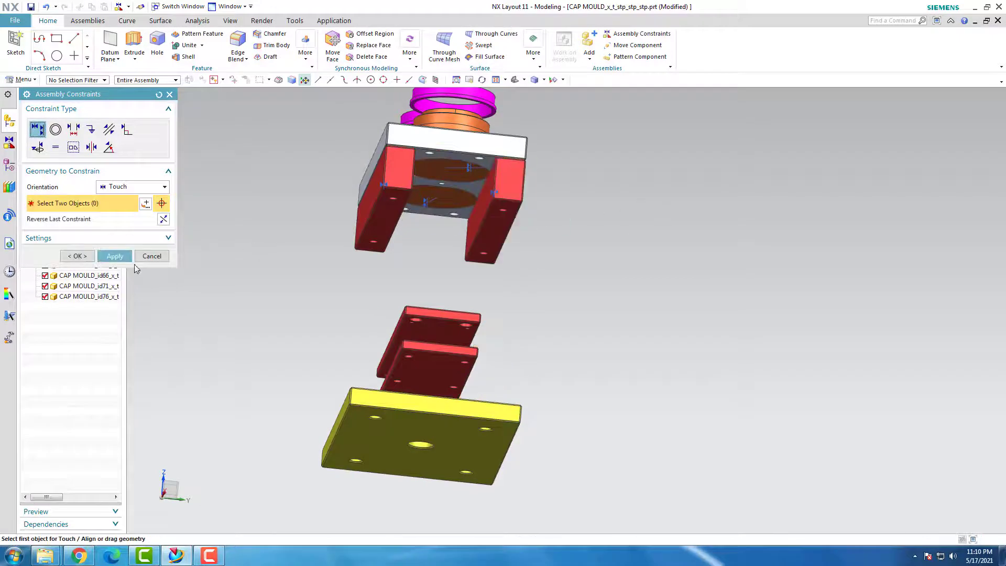
left_click(126, 258)
Constrain the lower red ejector plate's underside to a spacer block's underside with Touch, reversing it so the plate sits flush between the blocks
middle_click_drag(317, 311, 343, 332)
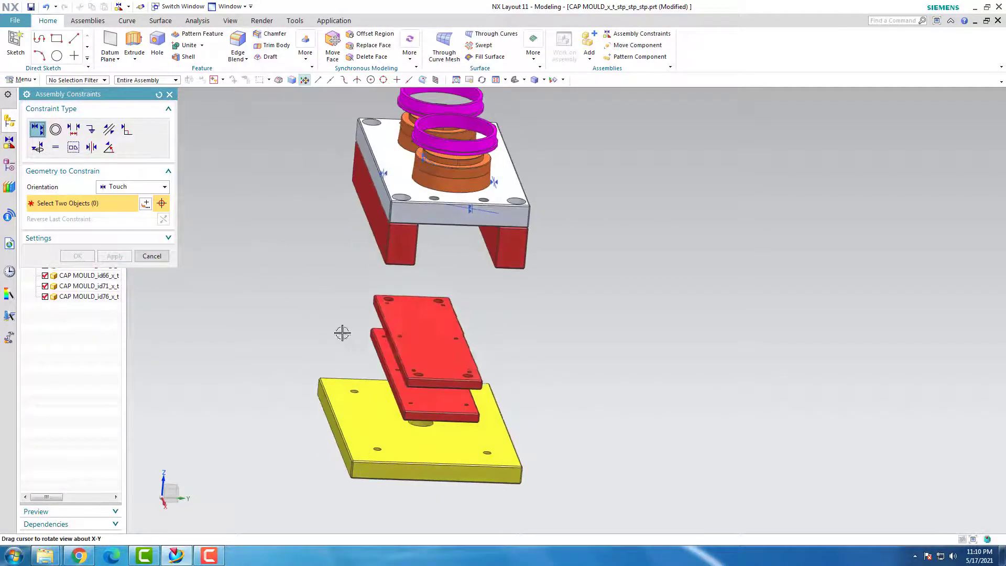
middle_click_drag(376, 374, 401, 367)
left_click(412, 382)
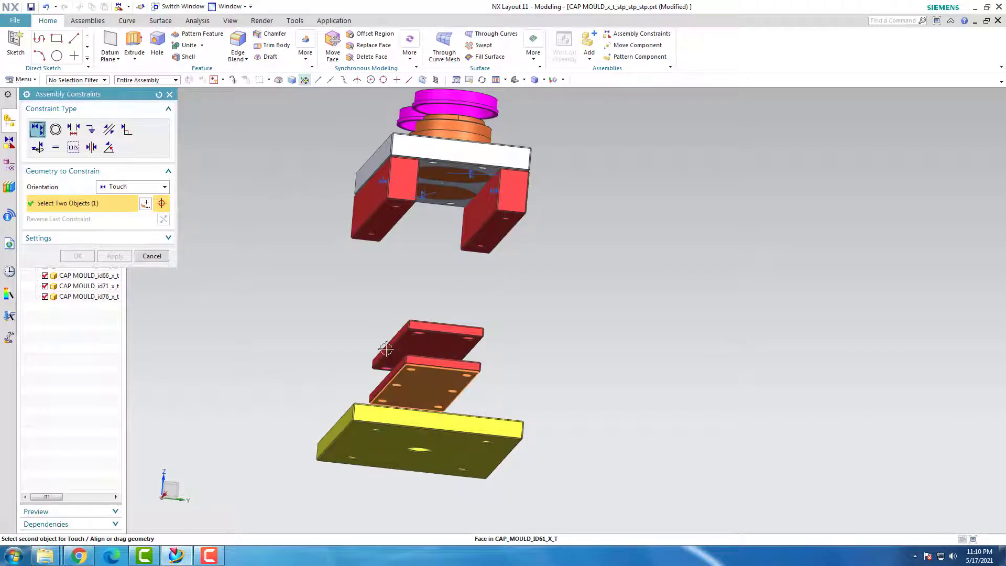
left_click(390, 223)
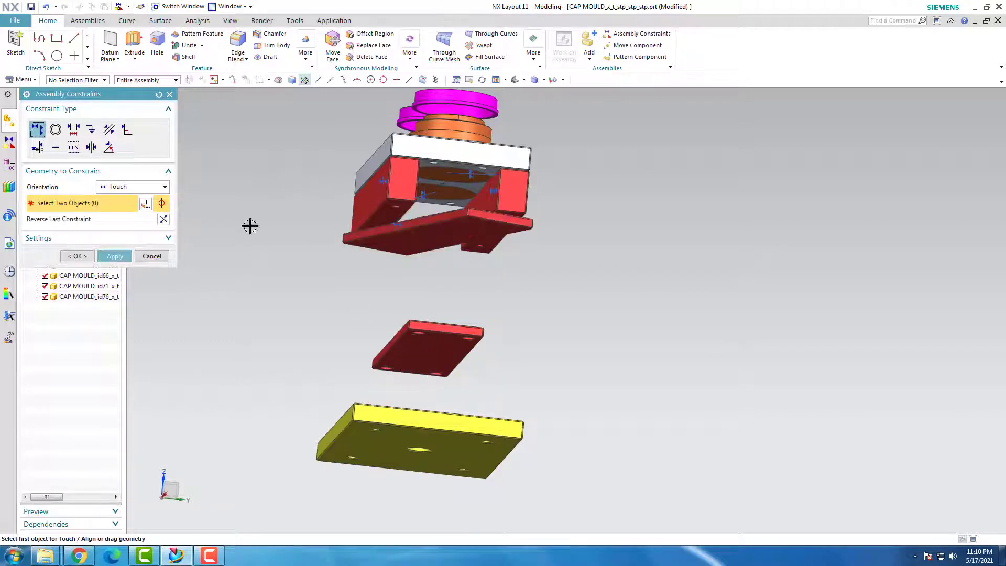
left_click(164, 219)
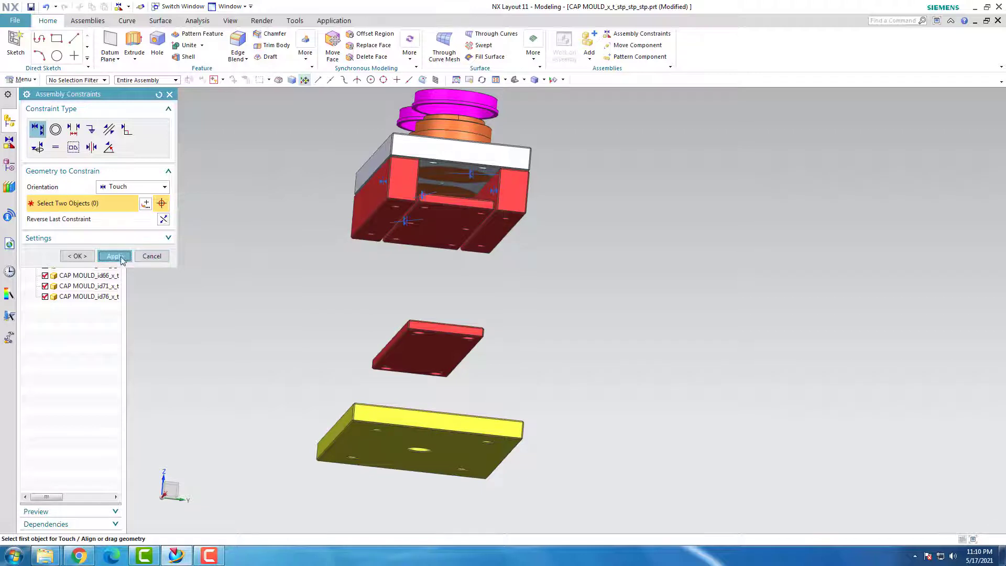
left_click(115, 256)
middle_click_drag(352, 333, 420, 344)
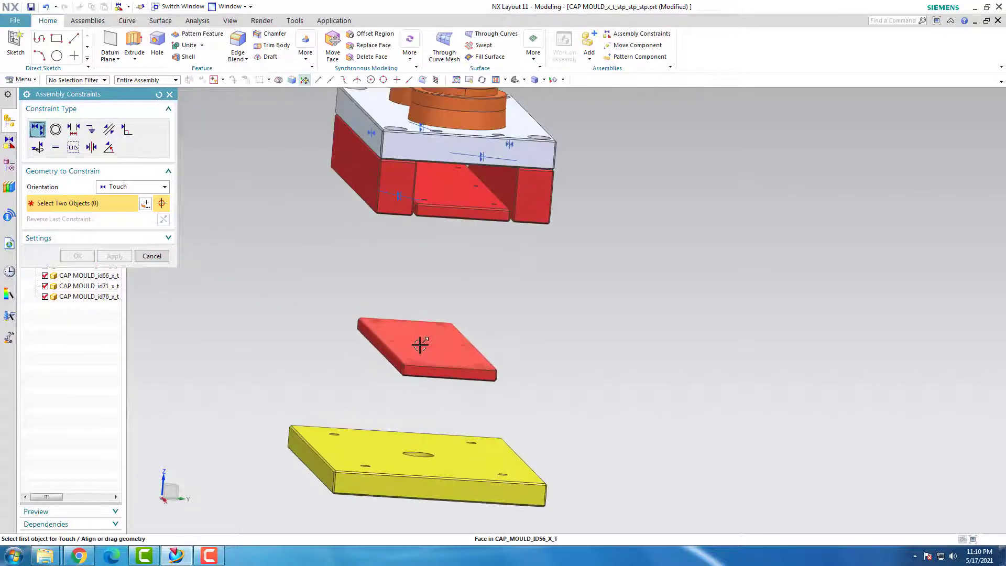
left_click(396, 346)
scroll(346, 337, "down", 3)
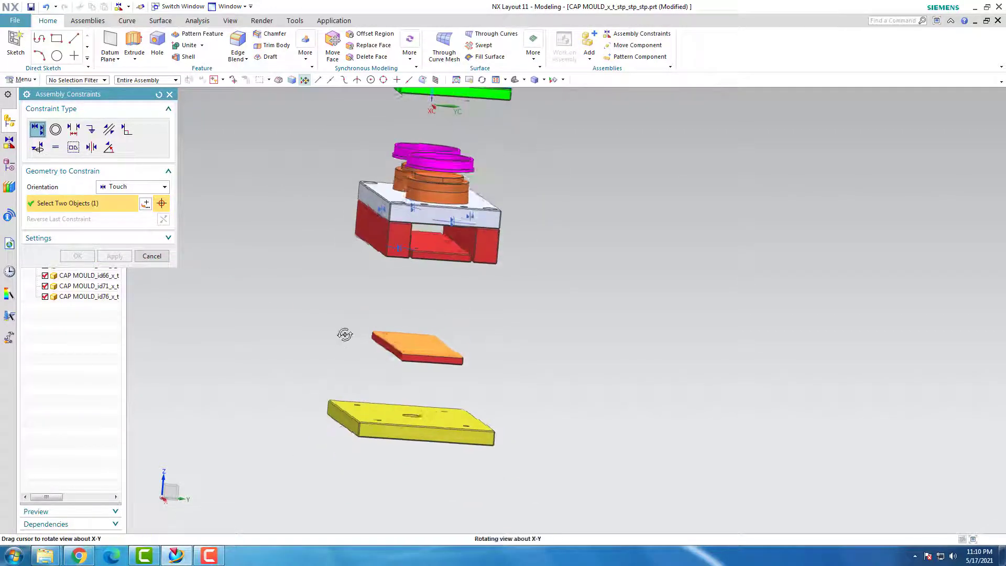
scroll(445, 248, "up", 2)
left_click(426, 236)
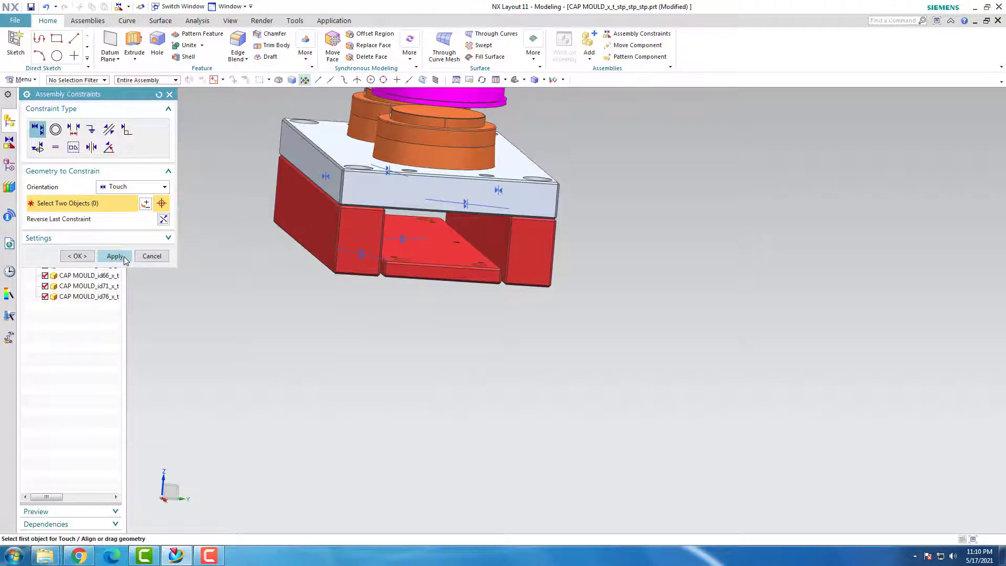
left_click(163, 219)
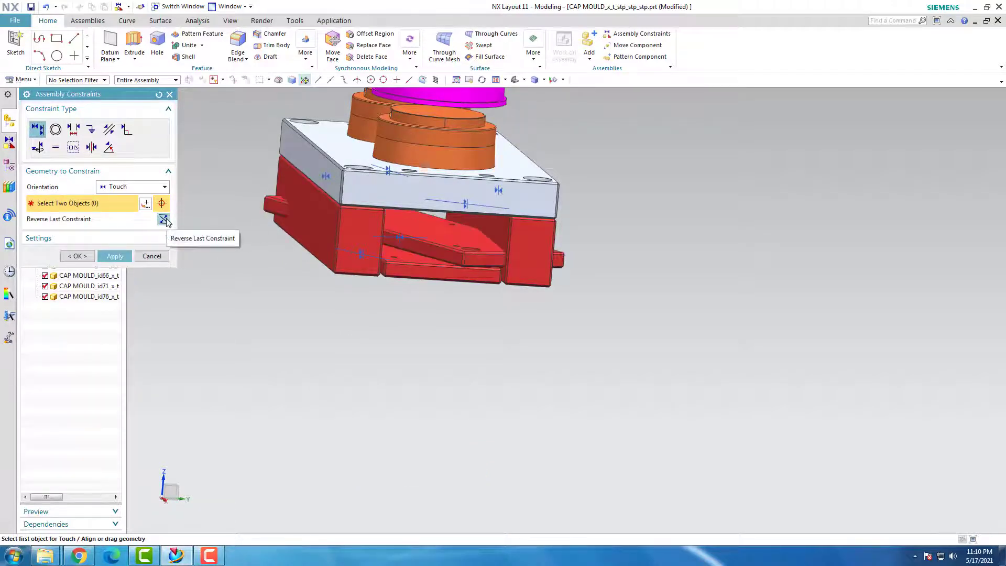
left_click(152, 256)
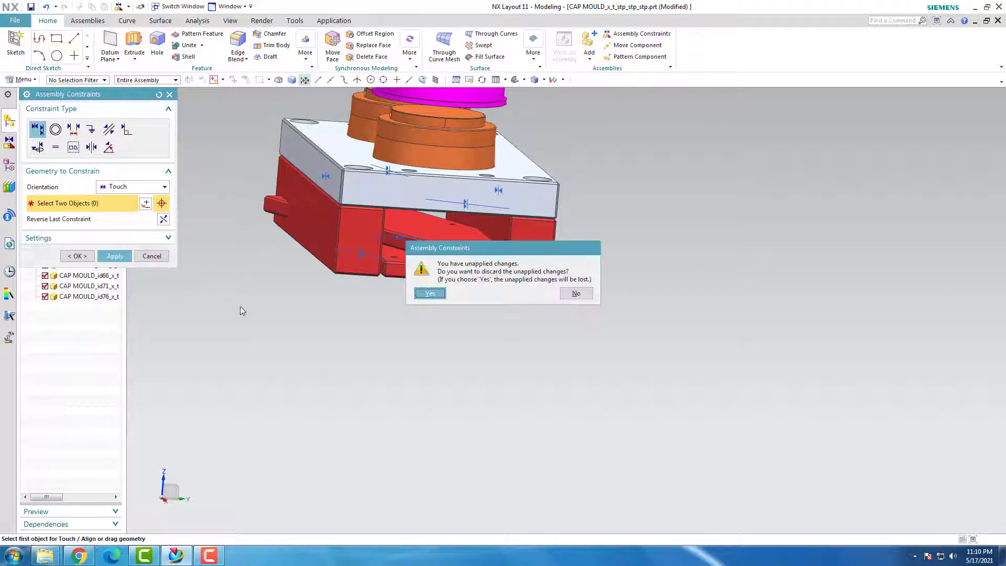
left_click(430, 294)
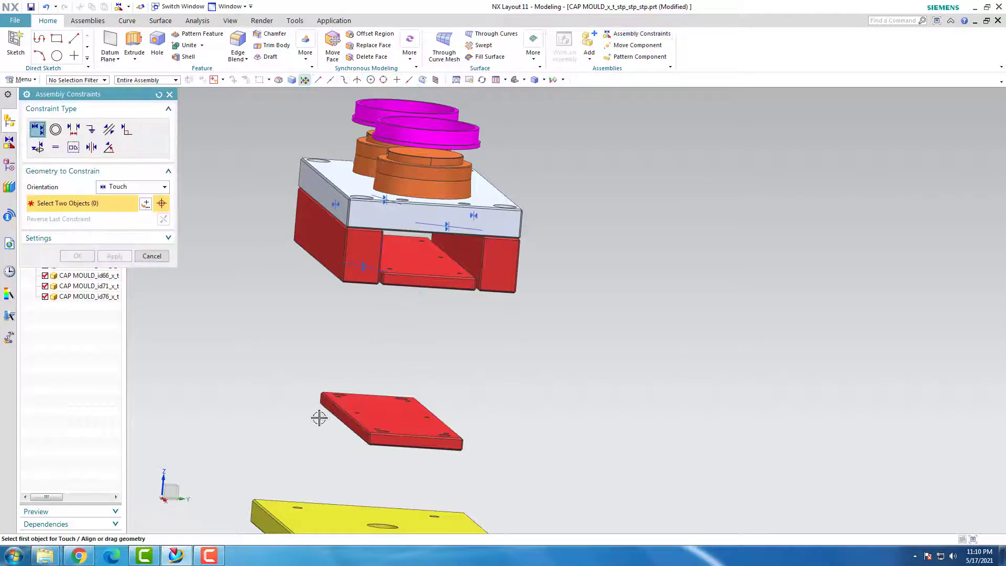
Add a Touch constraint between the underside of the loose red ejector plate and the upper face of the installed ejector plate
middle_click_drag(318, 417, 380, 309)
left_click(377, 407)
left_click(395, 290)
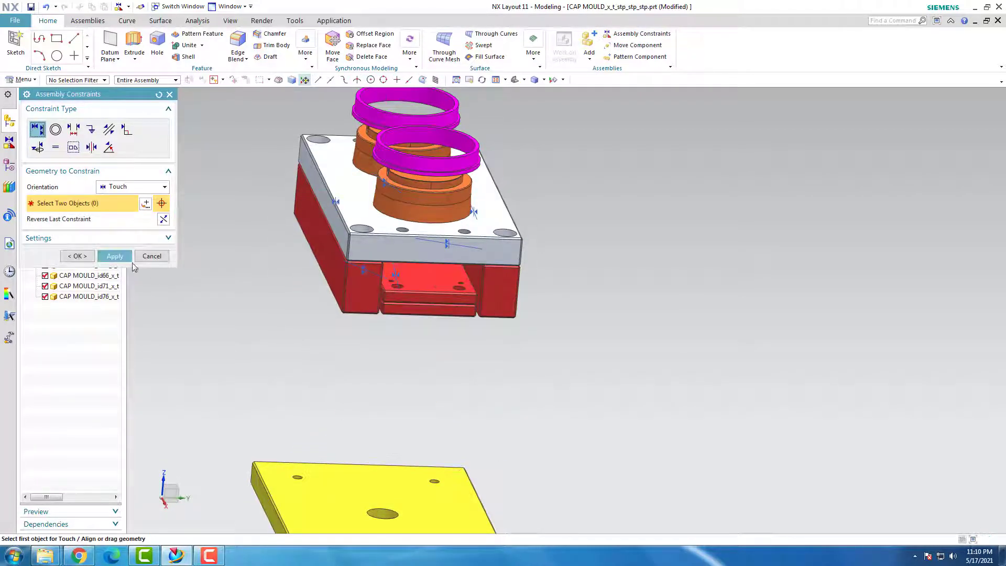
left_click(115, 256)
Add a Touch constraint between the upper face of the bottom yellow plate and the underside of the red spacer blocks, and finish constraining
middle_click_drag(258, 348, 338, 270)
left_click(337, 474)
left_click(339, 270)
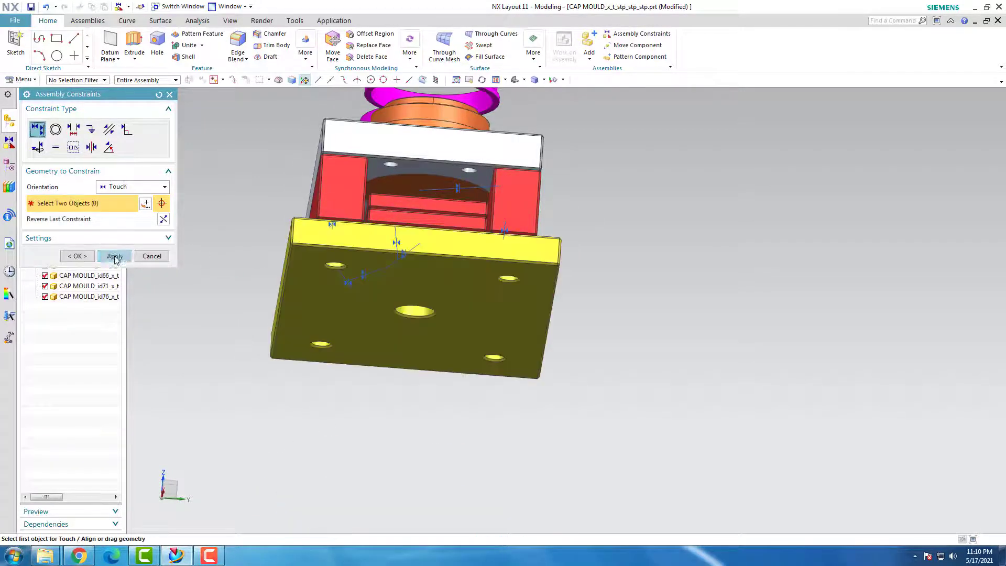
left_click(115, 257)
left_click(152, 256)
Hide all assembly constraint symbols in the graphics view using Show and Hide
middle_click_drag(191, 265, 569, 105)
left_click(543, 83)
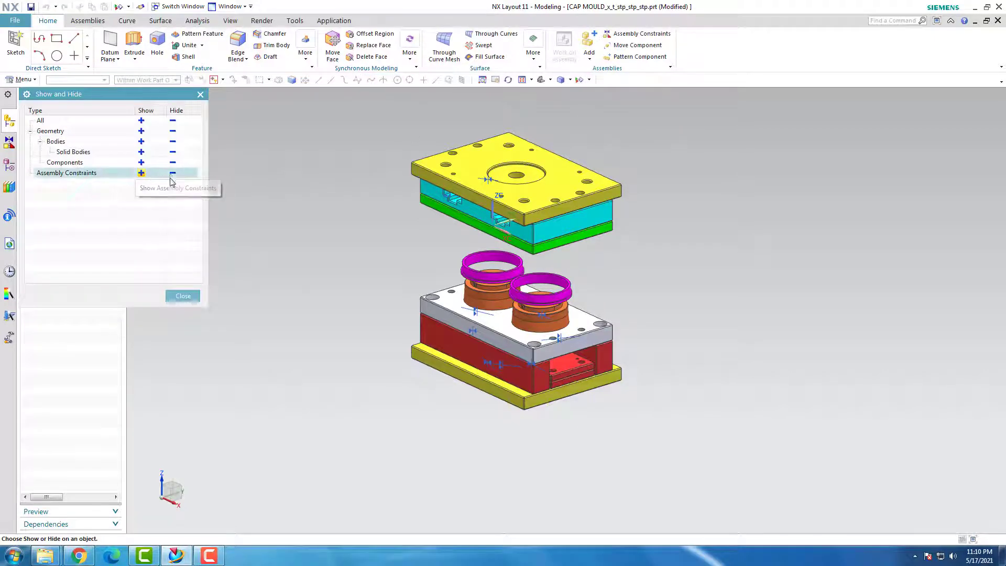
left_click(172, 174)
left_click(183, 296)
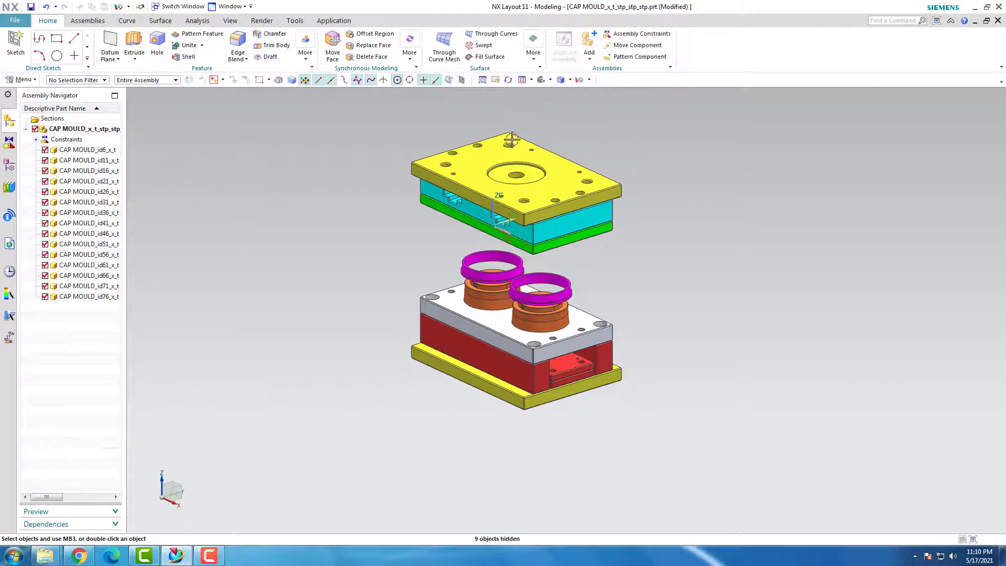
Examine the loose magenta rings between the green plate and the orange cores from several angles
scroll(511, 215, "up", 6)
scroll(411, 239, "down", 2)
middle_click_drag(406, 256, 405, 224)
middle_click_drag(399, 235, 421, 226)
scroll(425, 300, "up", 2)
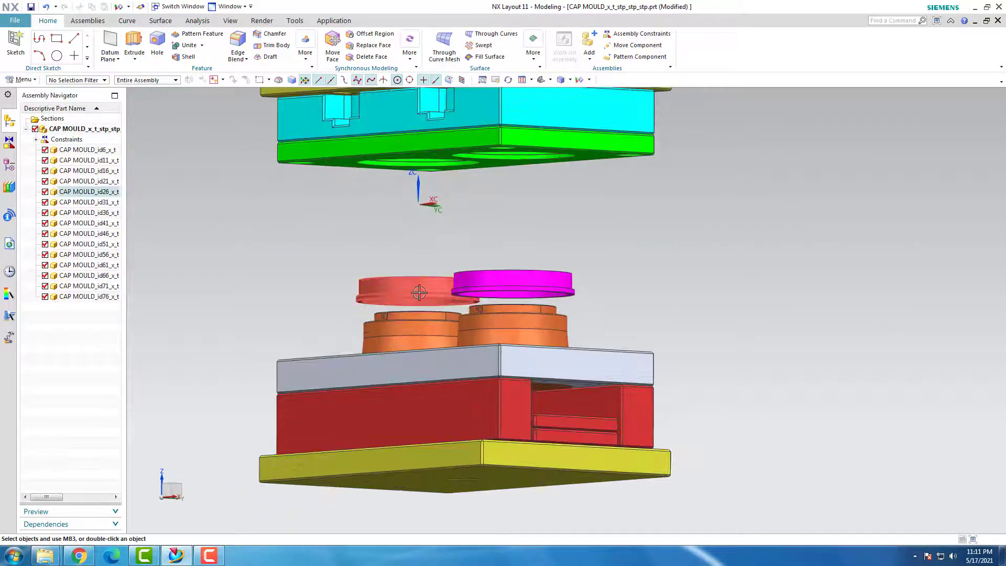
scroll(415, 260, "down", 1)
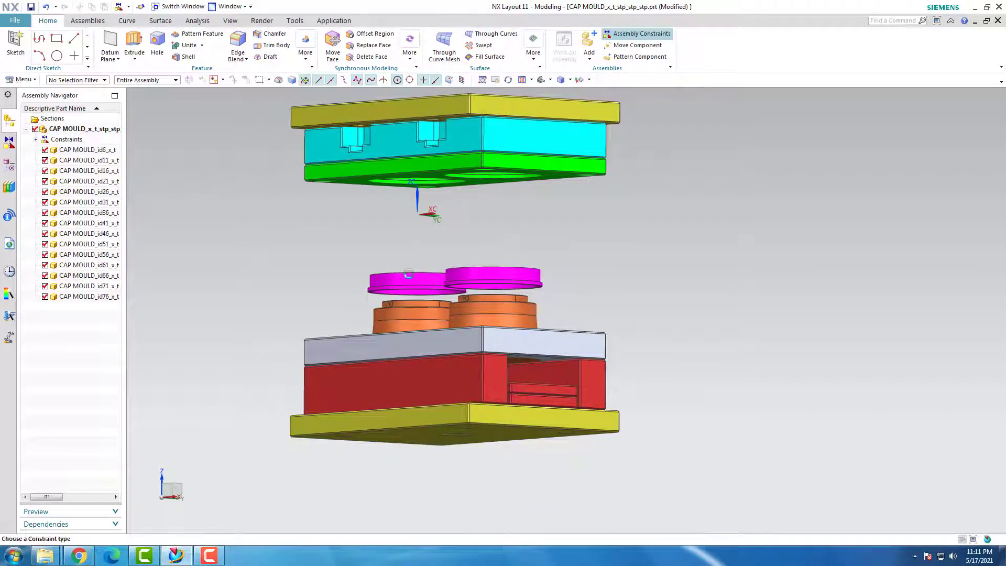
Add a Touch constraint between the underside of the green plate and the upper face of the grey plate
mouse_move(359, 312)
middle_mouse_down()
mouse_move(361, 283)
mouse_move(344, 301)
mouse_move(375, 303)
middle_mouse_up()
scroll(369, 216, "up", 2)
left_click(364, 220)
scroll(362, 223, "down", 3)
scroll(375, 304, "up", 3)
left_click(375, 304)
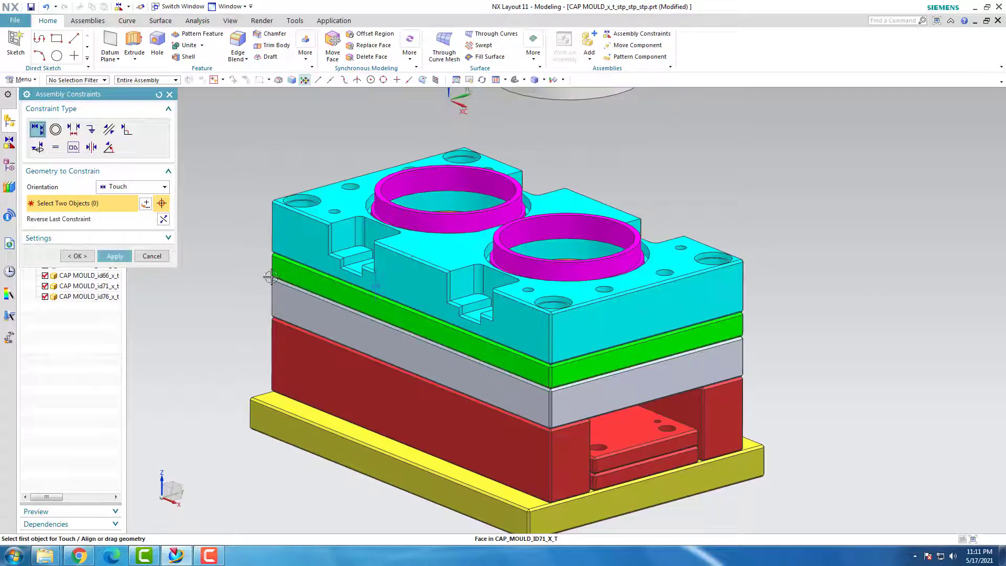
left_click(115, 256)
scroll(369, 285, "down", 3)
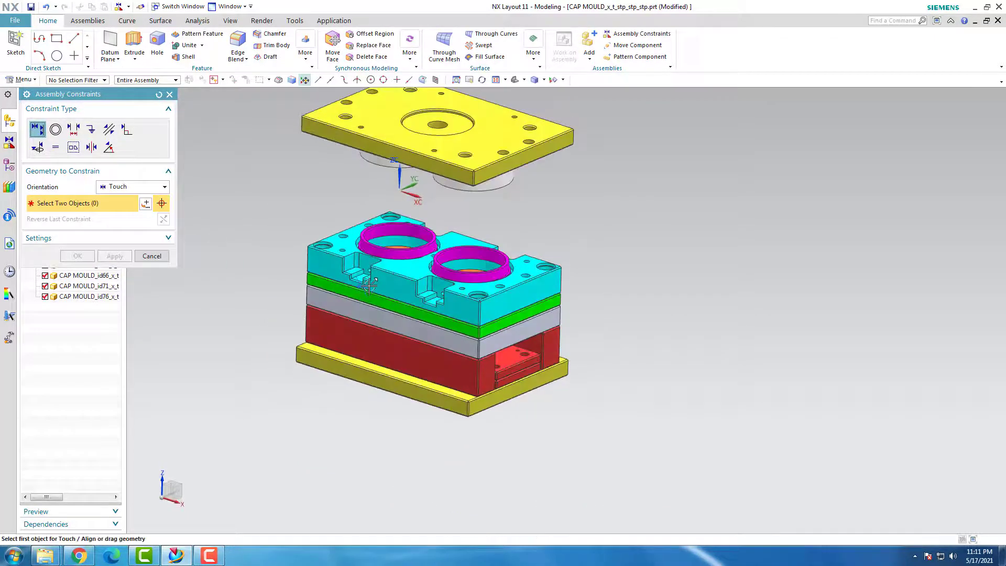
Add a Touch constraint between the underside of the upper yellow plate and the top face of the cyan plate, and finish constraining
middle_click_drag(369, 285, 353, 261)
scroll(391, 242, "up", 3)
scroll(391, 242, "down", 3)
left_click(407, 162)
scroll(352, 261, "up", 3)
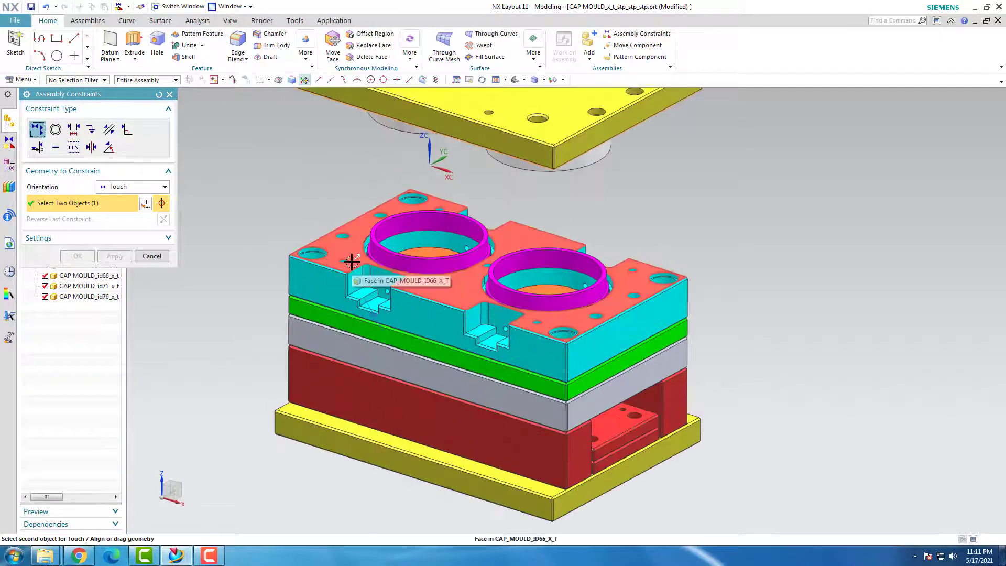
left_click(352, 260)
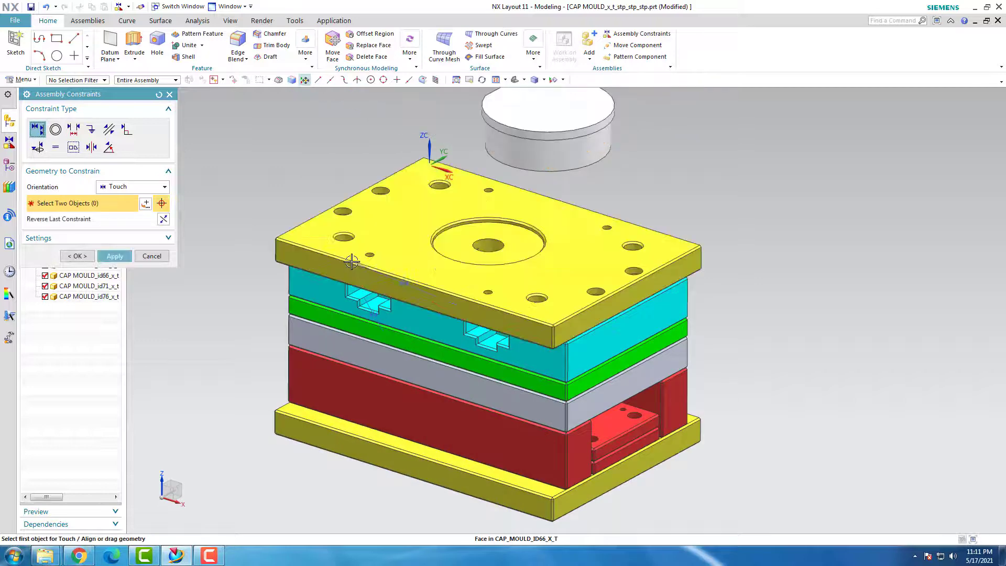
left_click(152, 256)
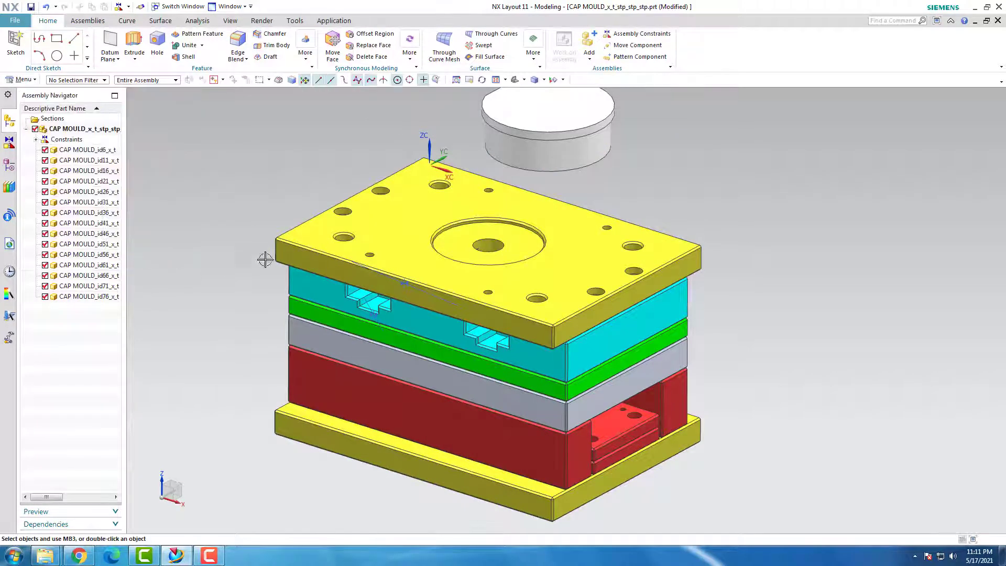
Hide the upper yellow plate to expose the top of the cyan plate
left_click(46, 213)
scroll(403, 224, "down", 3)
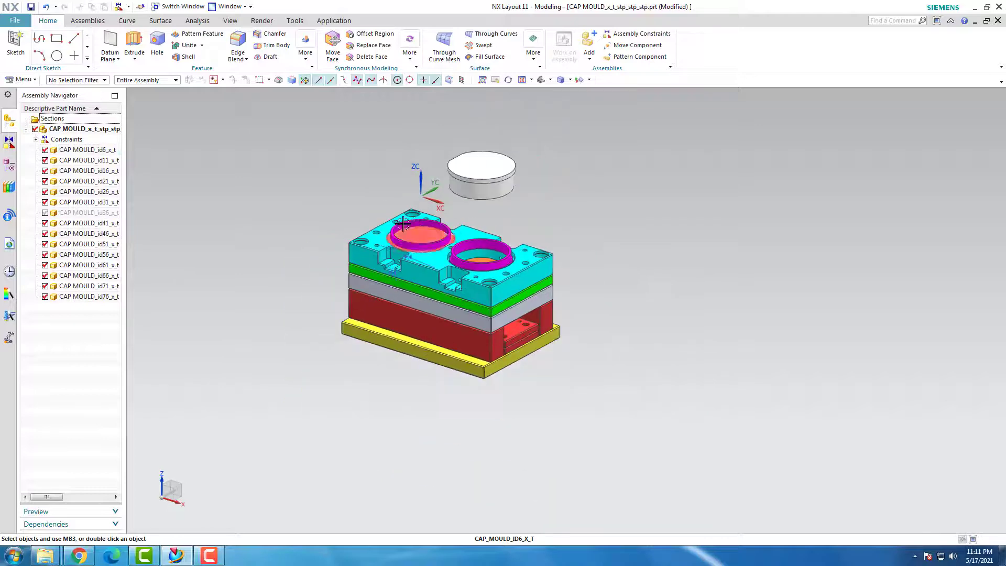
scroll(403, 224, "up", 2)
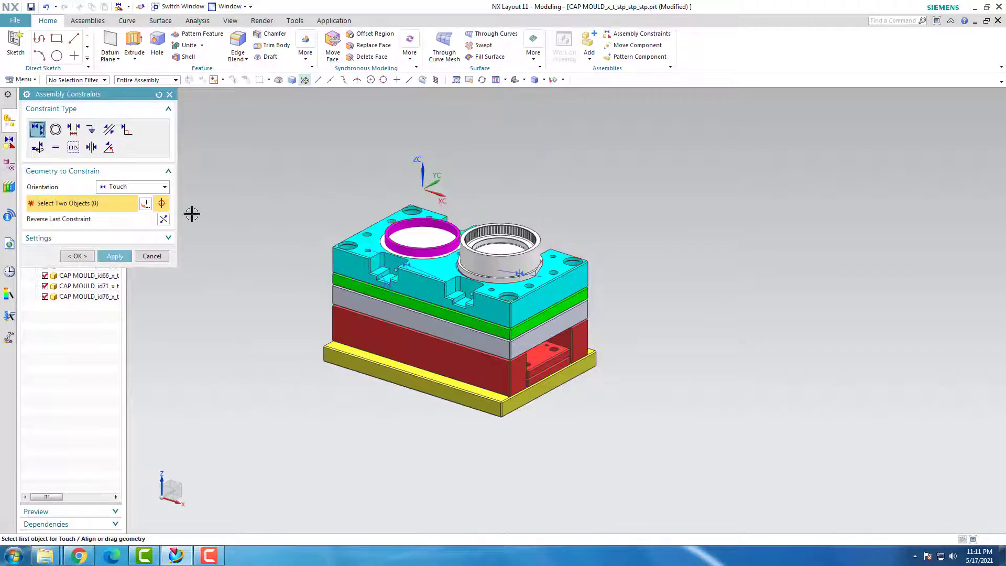
Reverse the last constraint on the upside-down white insert so it seats inside the cyan plate, and finish constraining
left_click(163, 220)
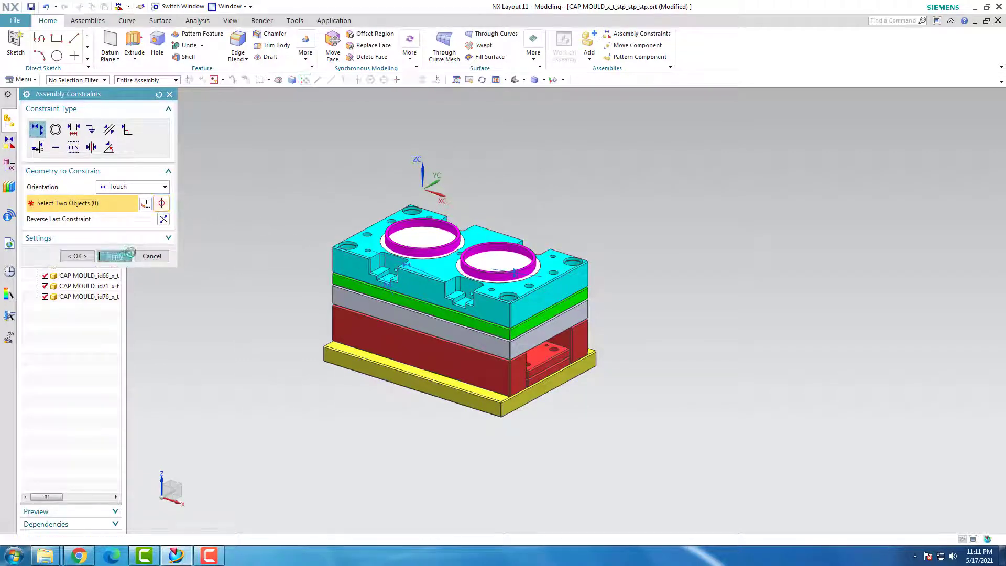
left_click(141, 254)
scroll(370, 249, "down", 2)
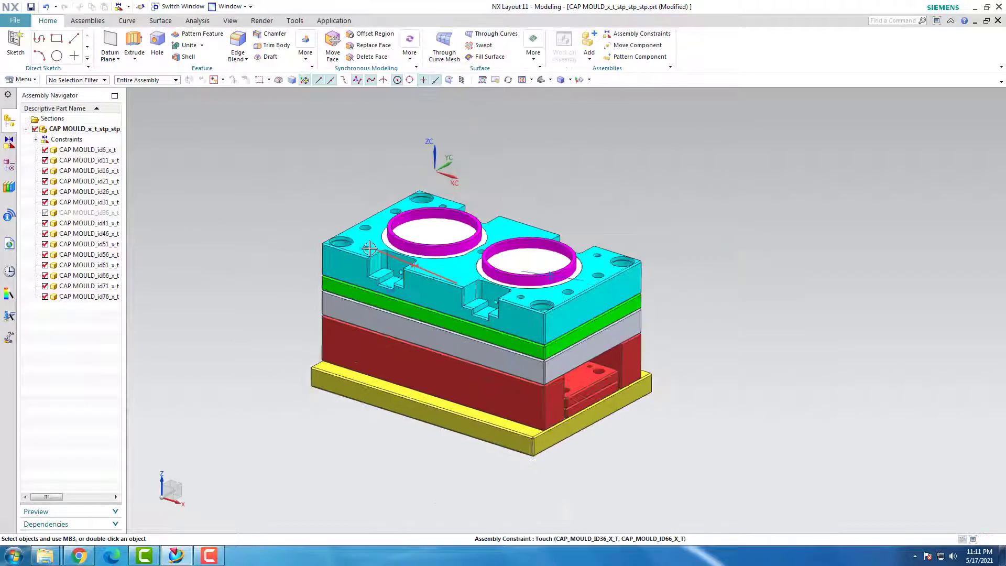
Delete all the Touch and Align constraints listed under the assembly's Constraints group
left_click(36, 139)
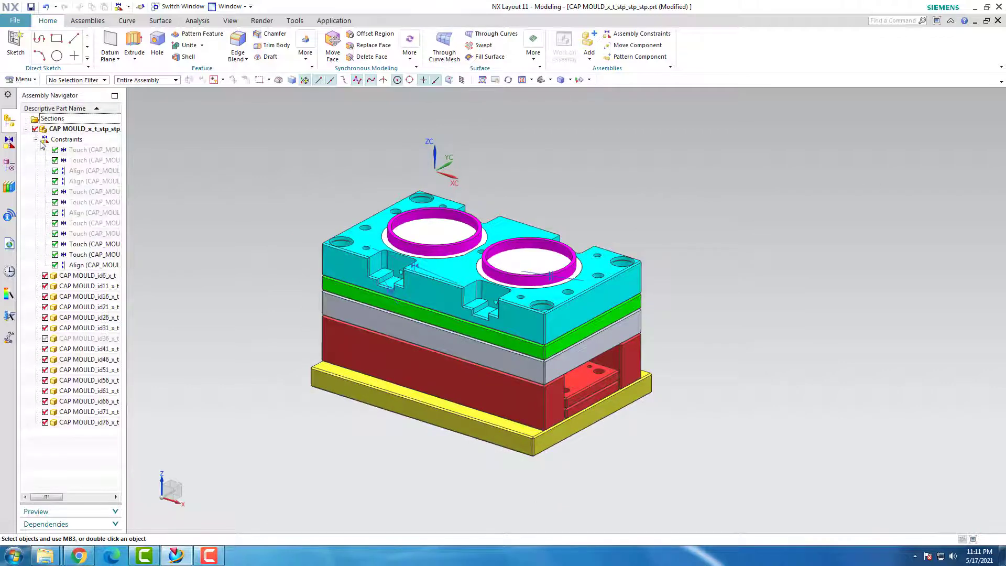
left_click_drag(86, 156, 87, 265)
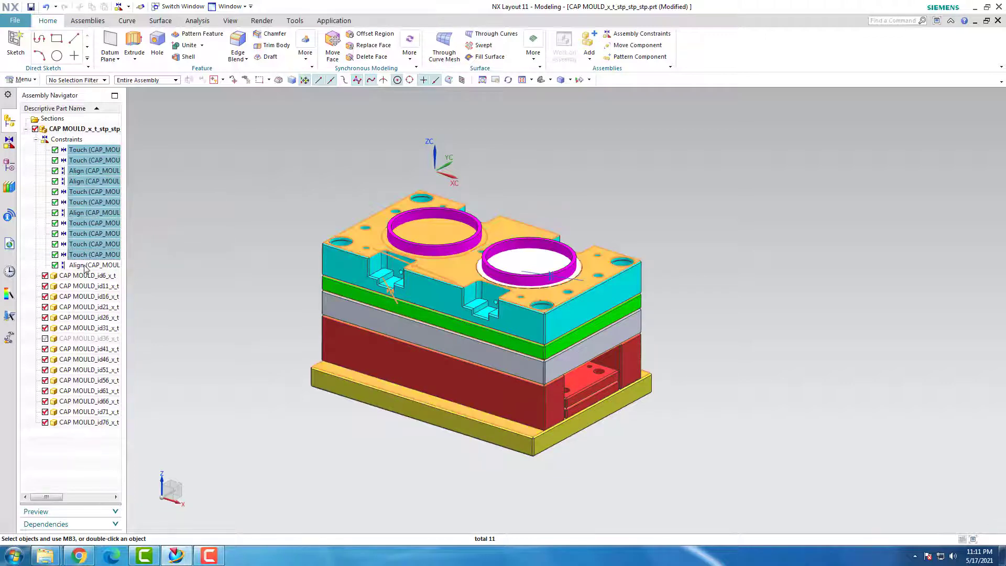
right_click(87, 265)
left_click(126, 253)
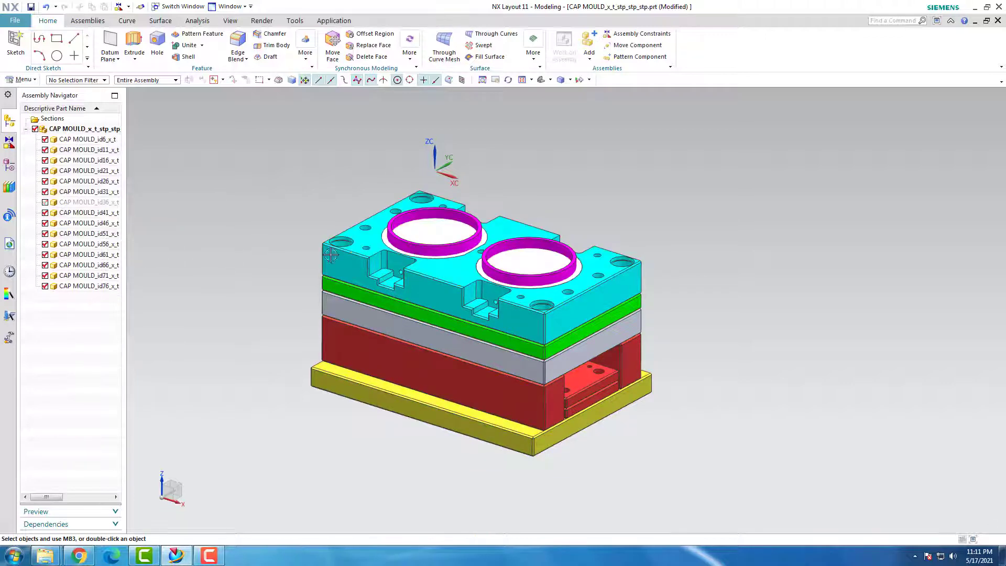
Hide the cyan plate and both white inserts, leaving the green plate, magenta rings and orange cores displayed
scroll(418, 240, "down", 2)
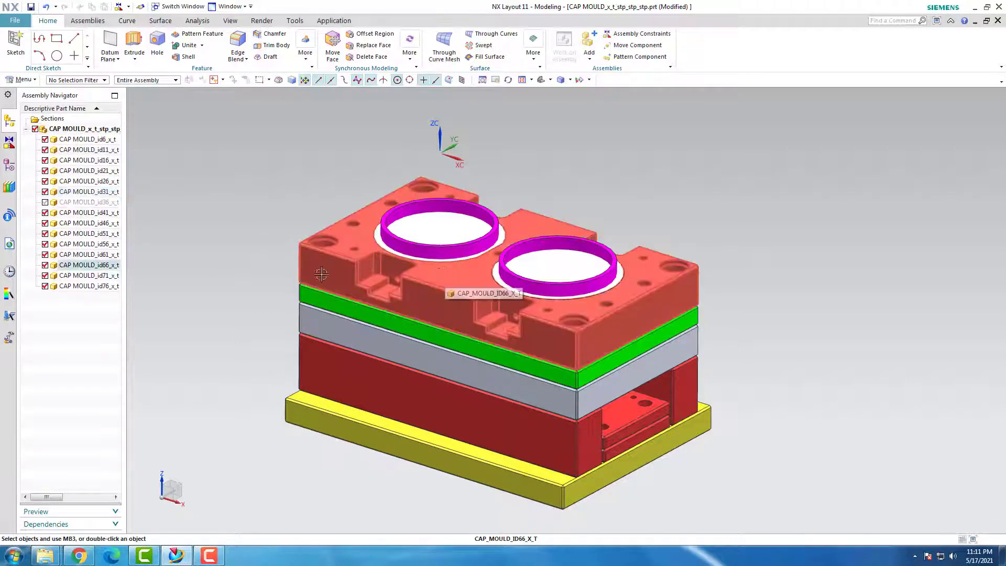
left_click(45, 266)
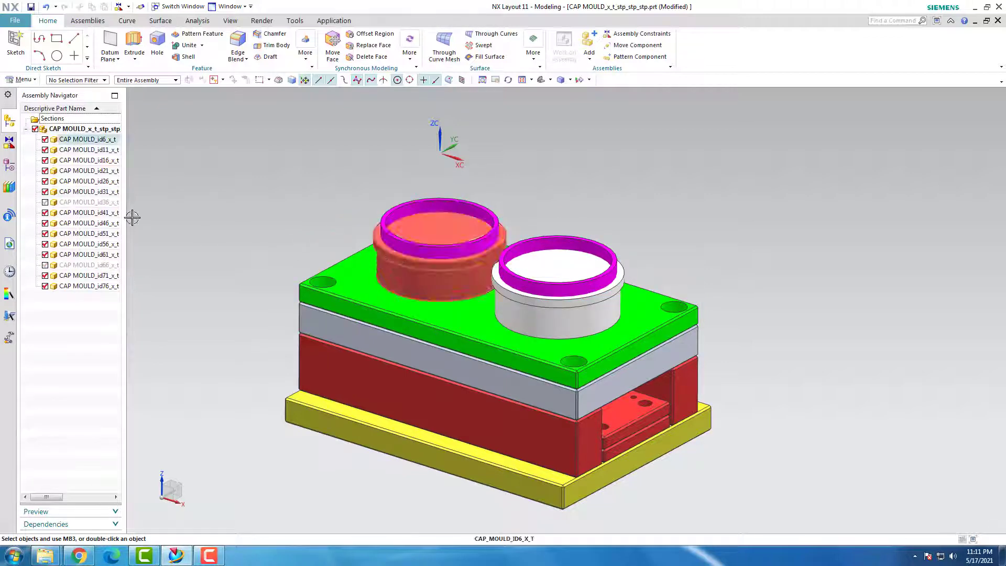
left_click(45, 139)
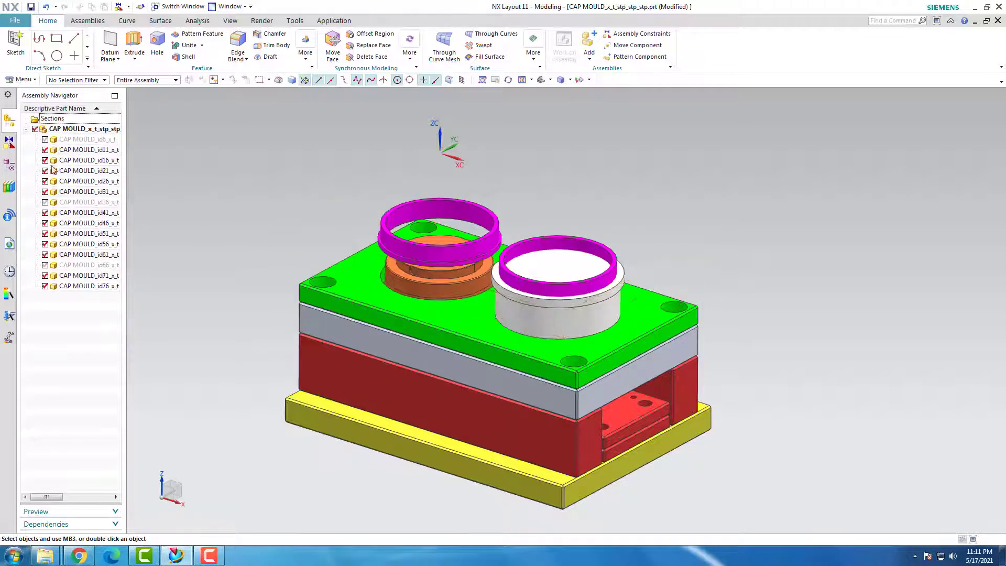
left_click(45, 150)
scroll(401, 254, "down", 3)
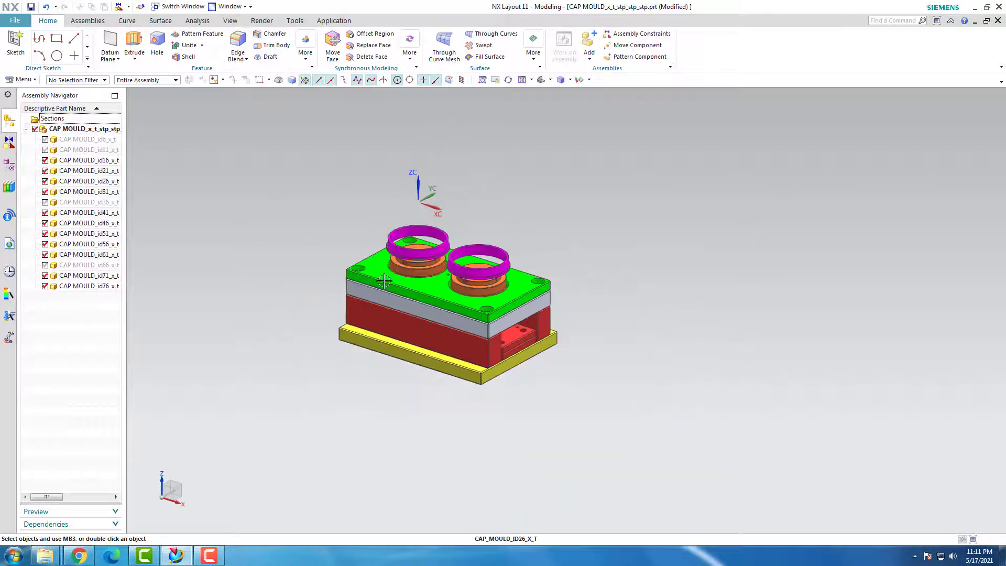
Move the green plate straight up along Z to just above the magenta rings, using Move Component with Dynamic motion
middle_click_drag(383, 275, 358, 262)
scroll(377, 267, "up", 5)
scroll(369, 261, "down", 2)
scroll(369, 257, "down", 1)
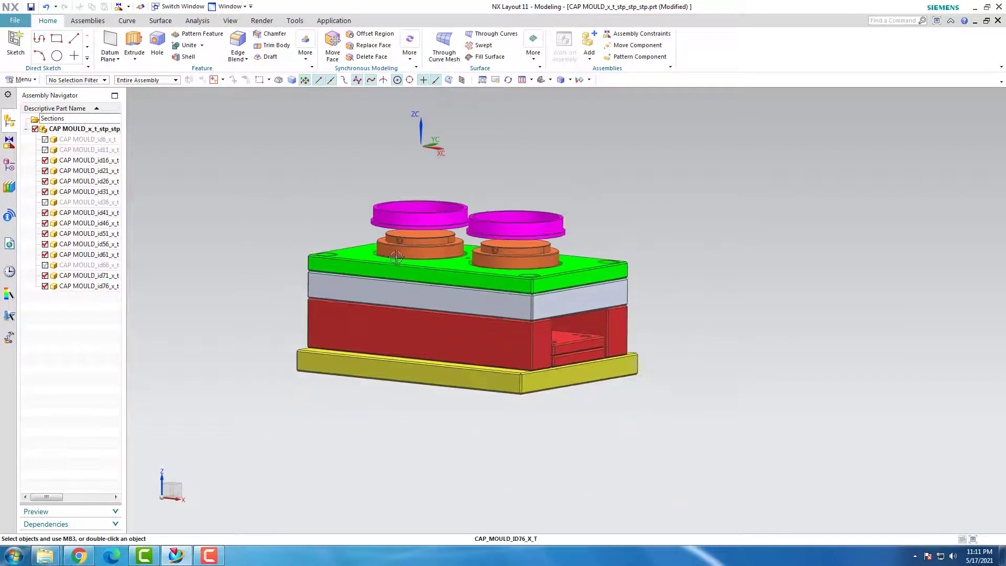
middle_click_drag(348, 276, 355, 266)
scroll(377, 262, "up", 4)
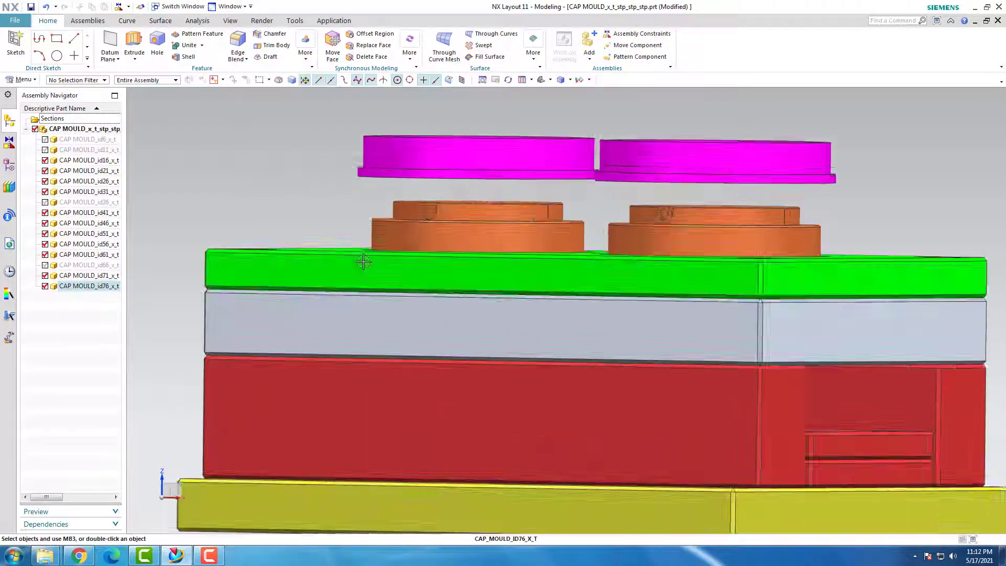
scroll(363, 262, "down", 2)
right_click(363, 264)
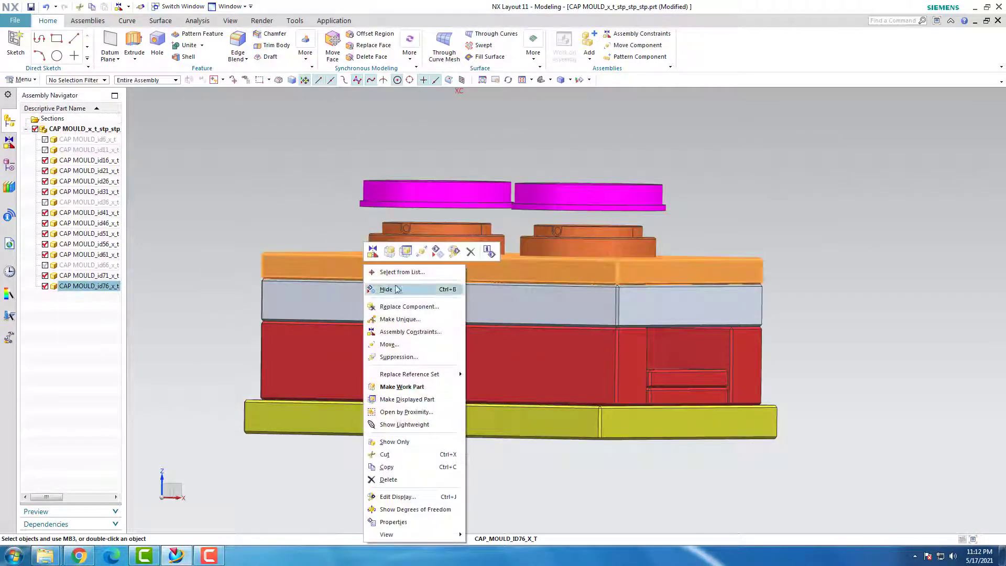
left_click(420, 255)
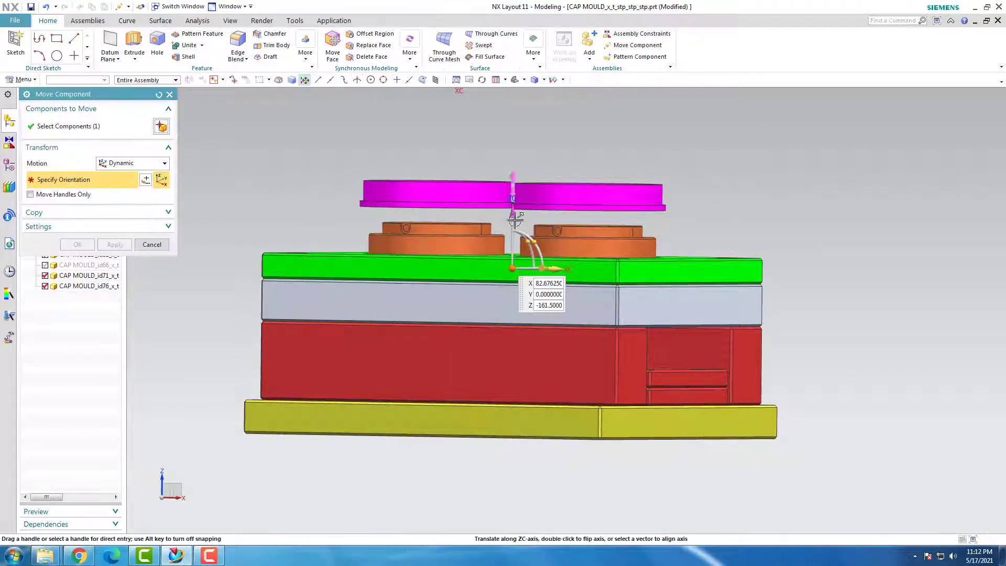
left_click_drag(511, 206, 503, 112)
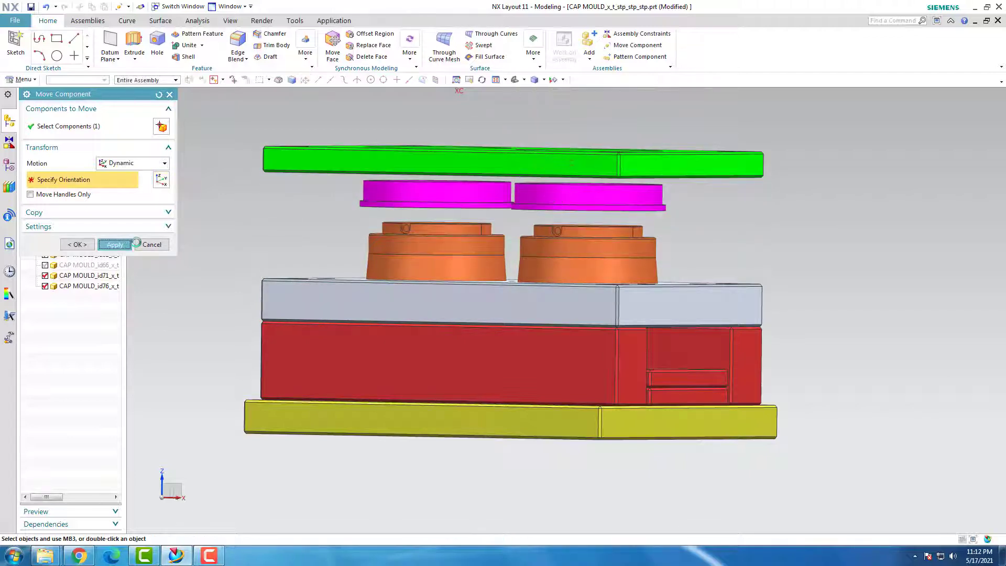
left_click(137, 246)
Constrain the first magenta ring's bottom face to the green plate's underside with Touch, reversing the constraint to seat the ring flush
middle_click_drag(205, 281, 347, 148)
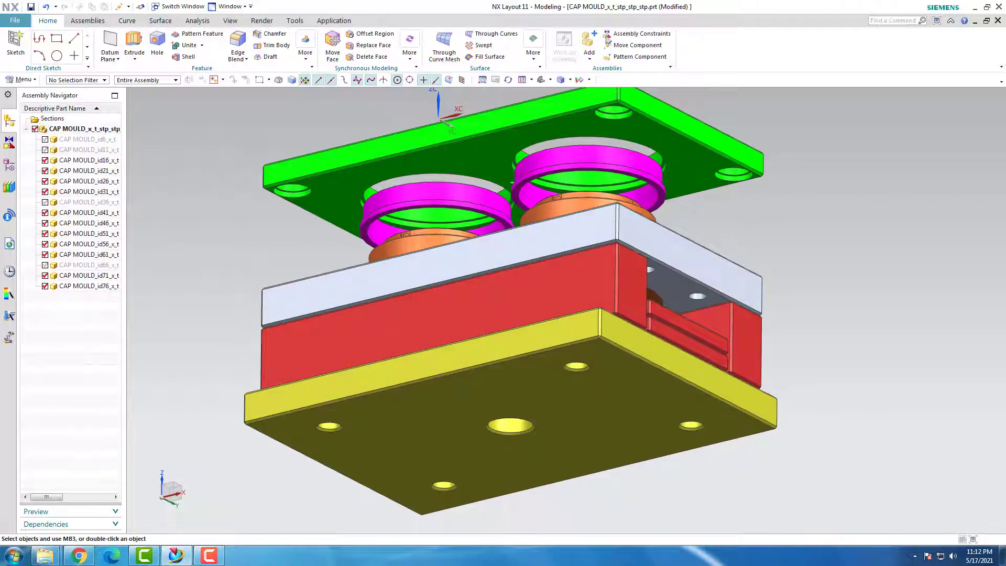
scroll(359, 252, "up", 3)
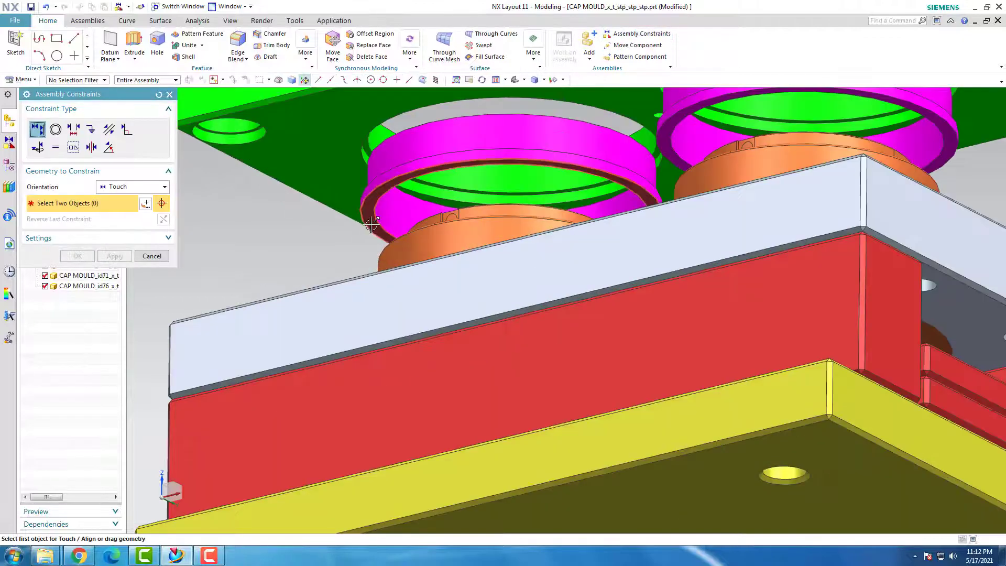
left_click(368, 210)
left_click(341, 189)
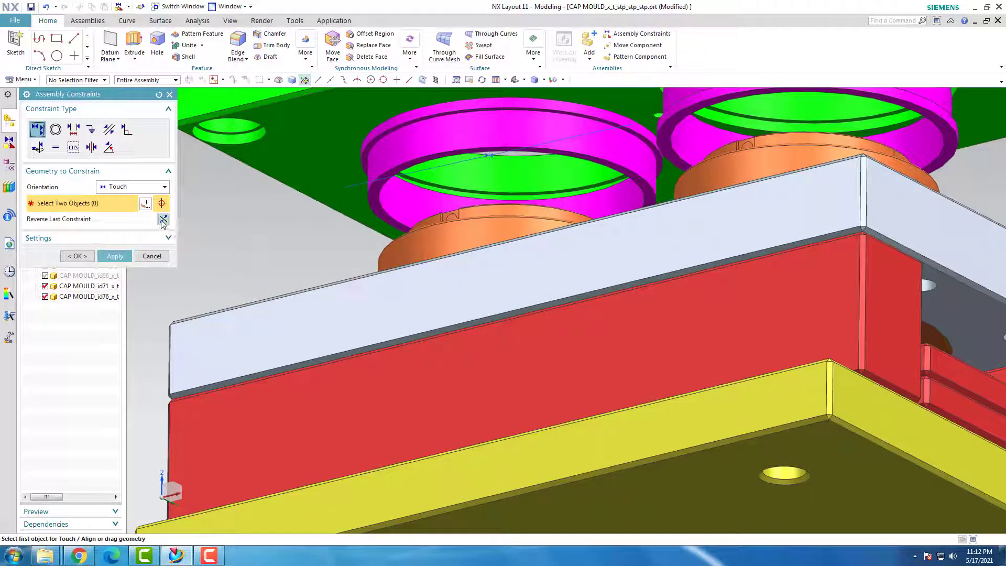
left_click(128, 256)
scroll(258, 246, "down", 2)
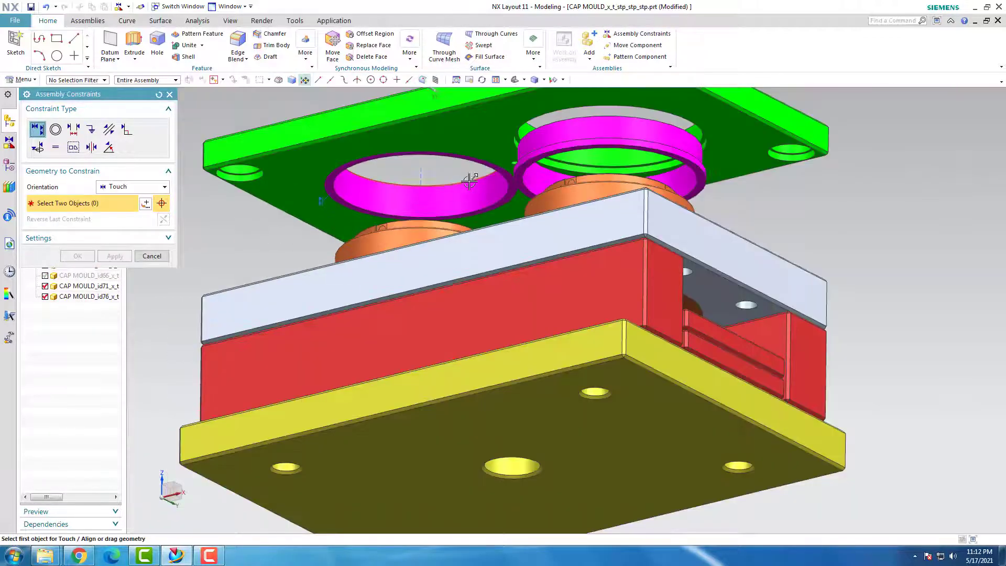
Constrain the second magenta ring's bottom face to the green plate's underside with a reversed Touch constraint, and finish constraining
scroll(490, 179, "up", 2)
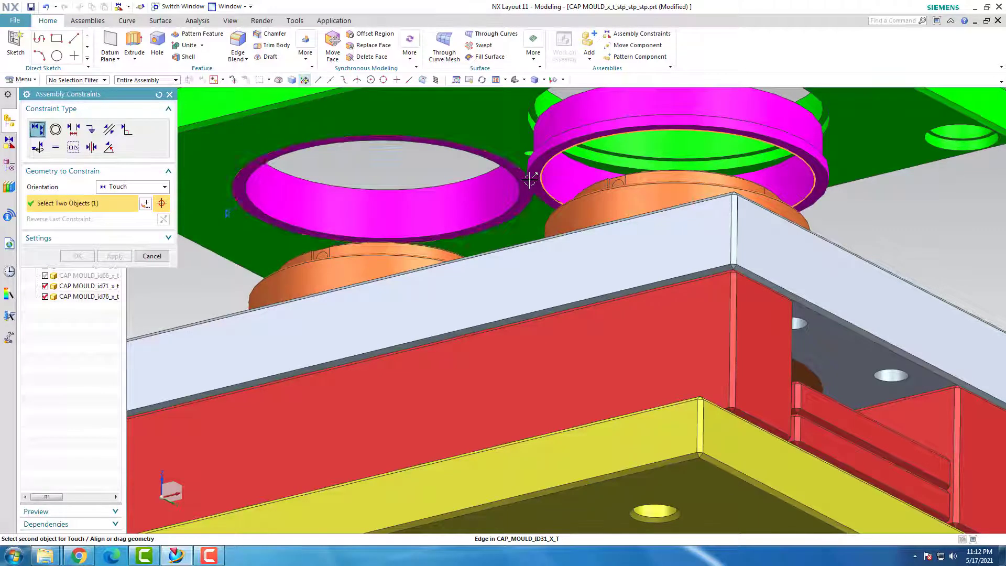
left_click(151, 256)
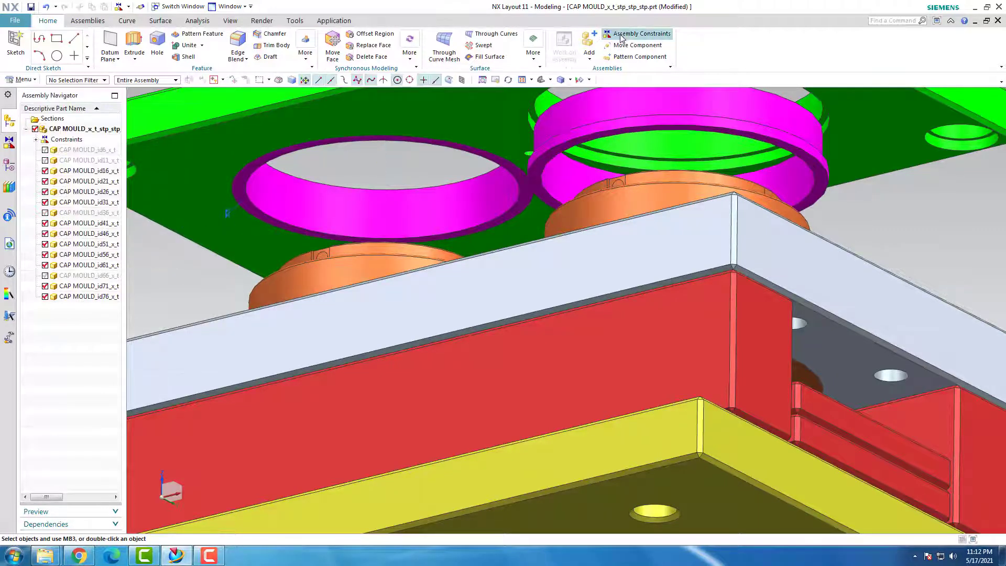
left_click(637, 33)
left_click(543, 161)
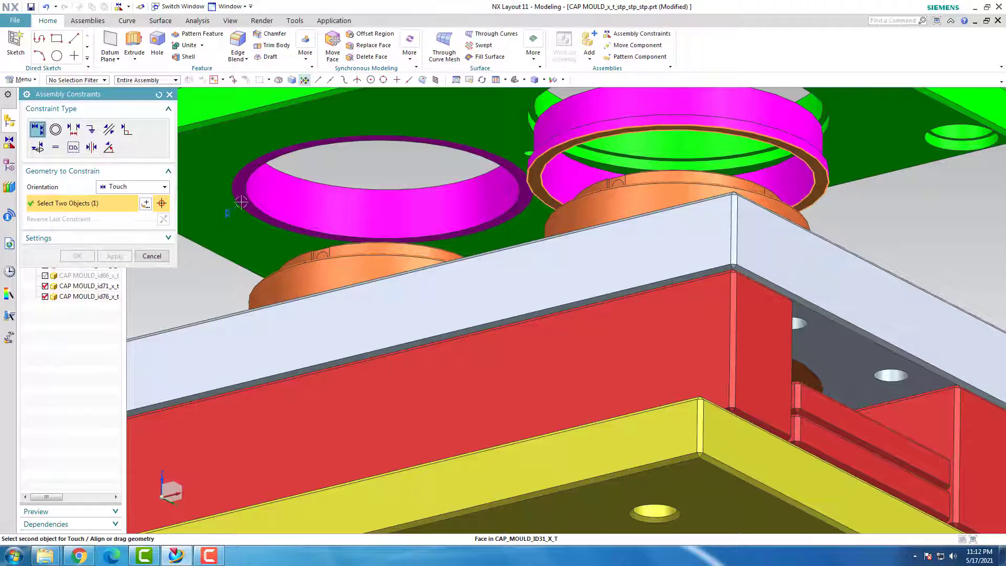
left_click(520, 146)
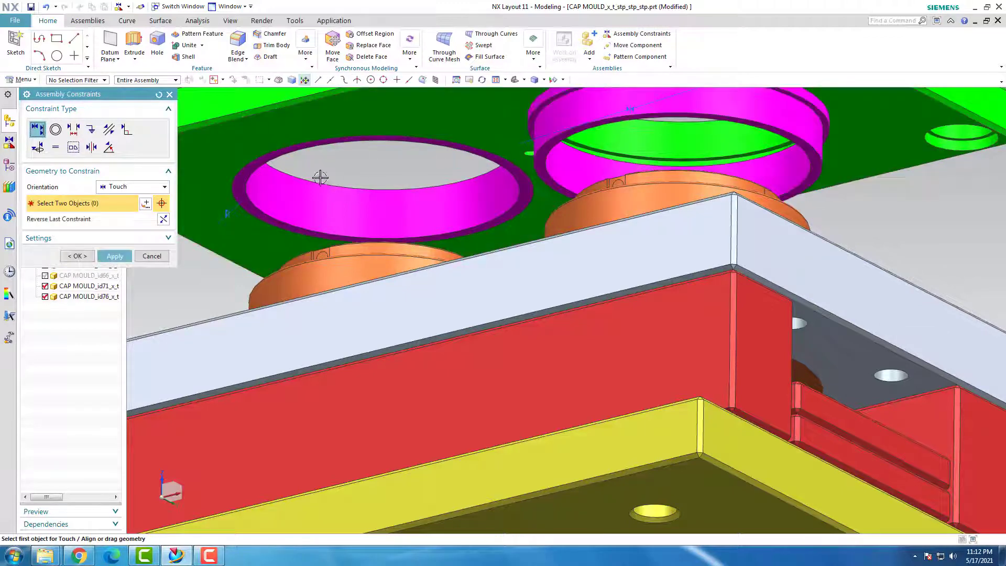
left_click(162, 218)
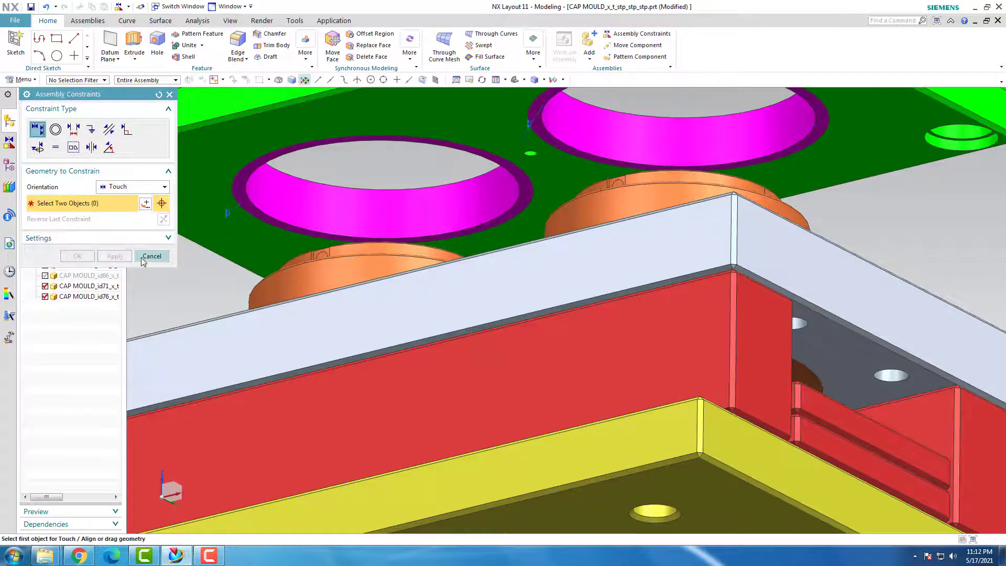
left_click(145, 257)
Delete both Align constraints between the magenta rings and the green plate
scroll(380, 234, "up", 1)
scroll(377, 241, "down", 4)
middle_click_drag(375, 241, 375, 303)
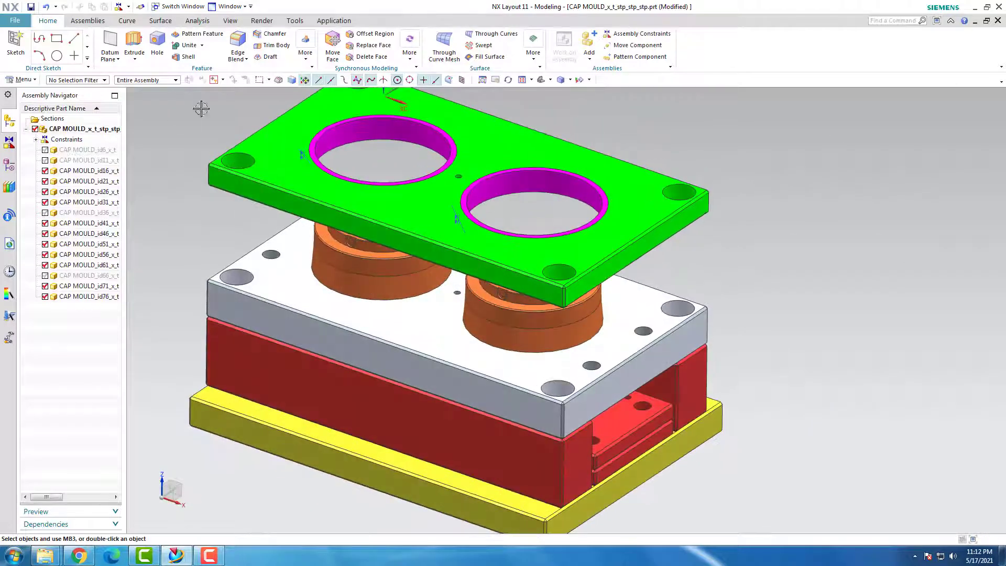
left_click(36, 140)
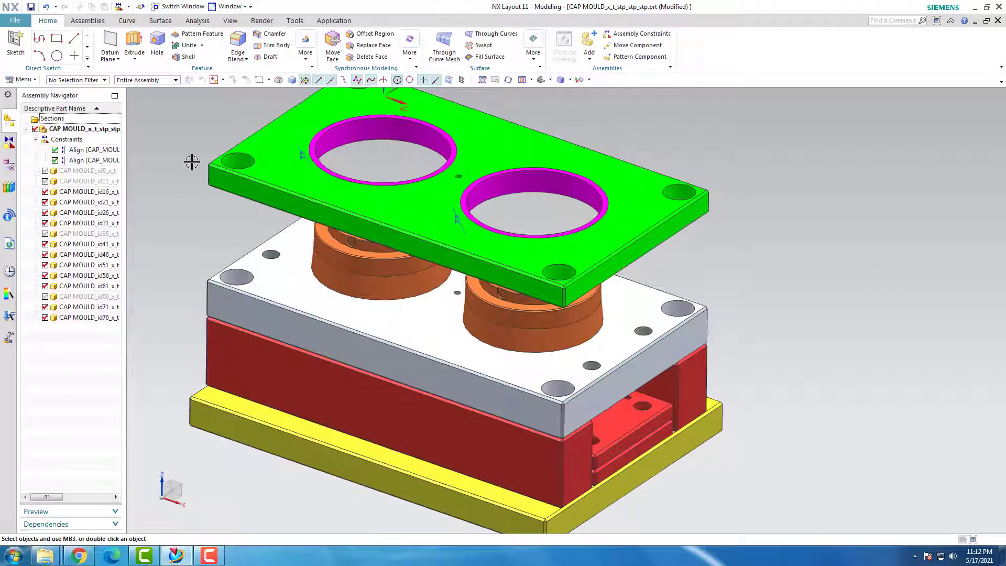
right_click(95, 152)
left_click(171, 139)
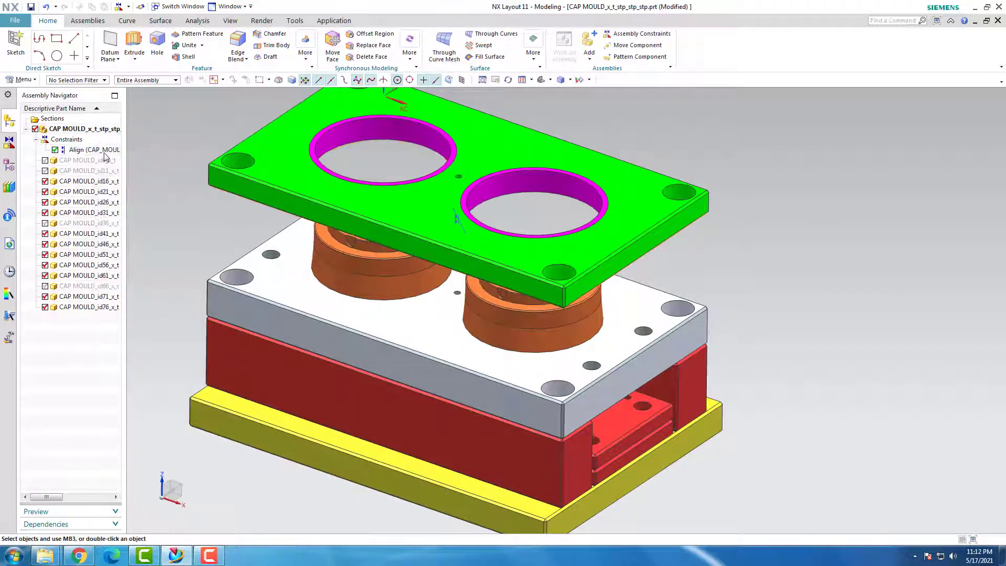
right_click(102, 152)
left_click(175, 139)
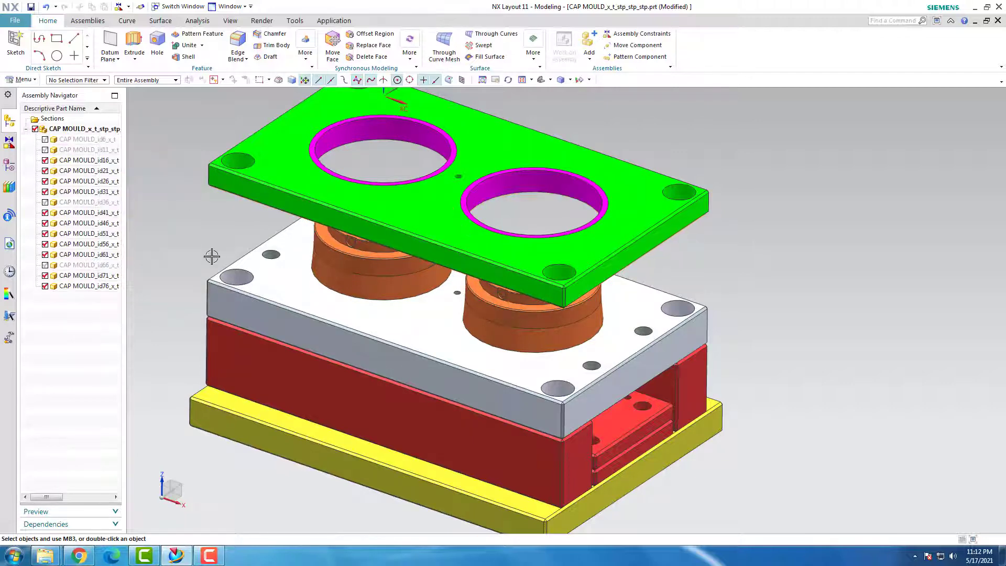
left_click(365, 158)
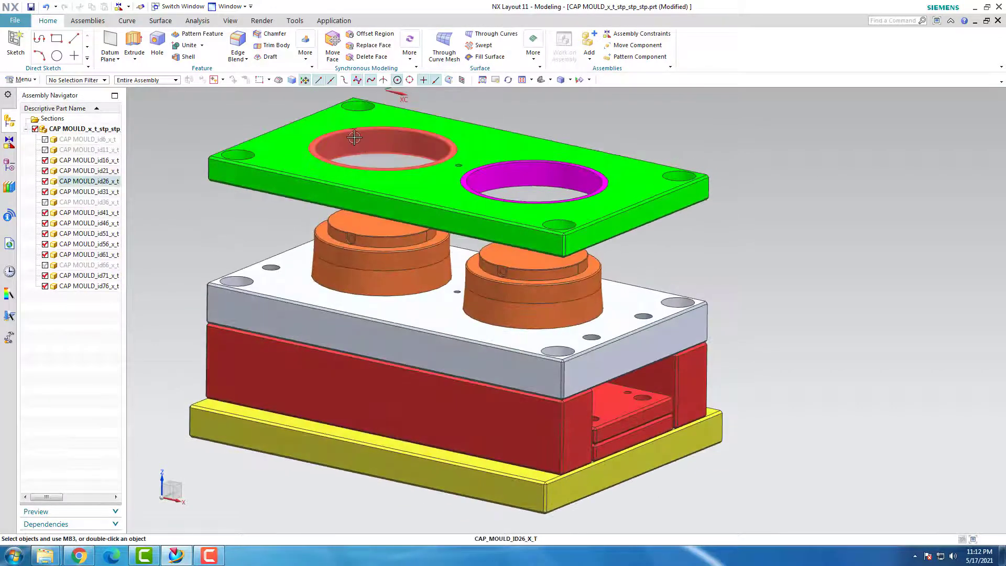
Move the green plate together with both magenta rings down along Z to -161.5 onto the grey plate, using Move Component with Dynamic motion
left_click(481, 157)
left_click(481, 157)
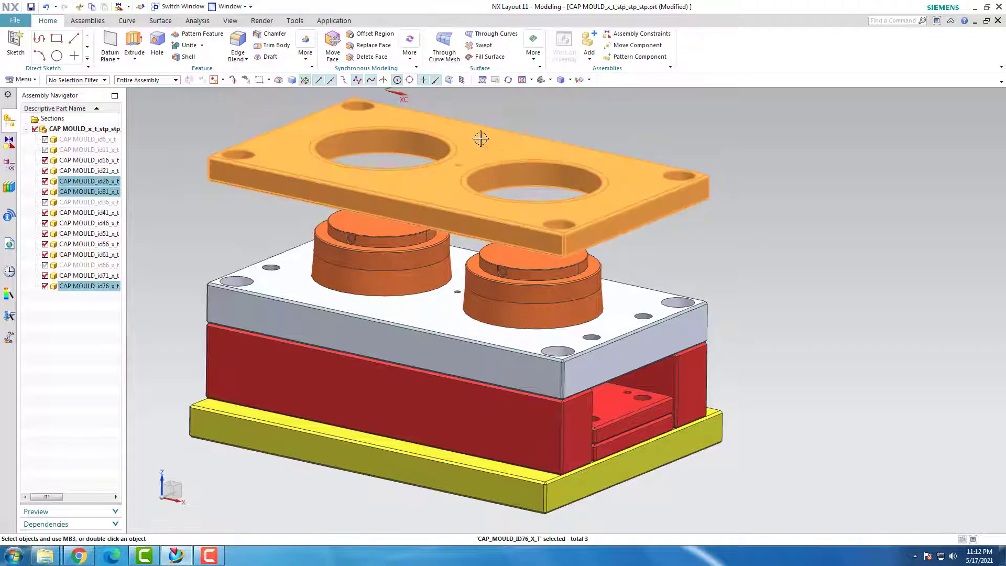
left_click(616, 45)
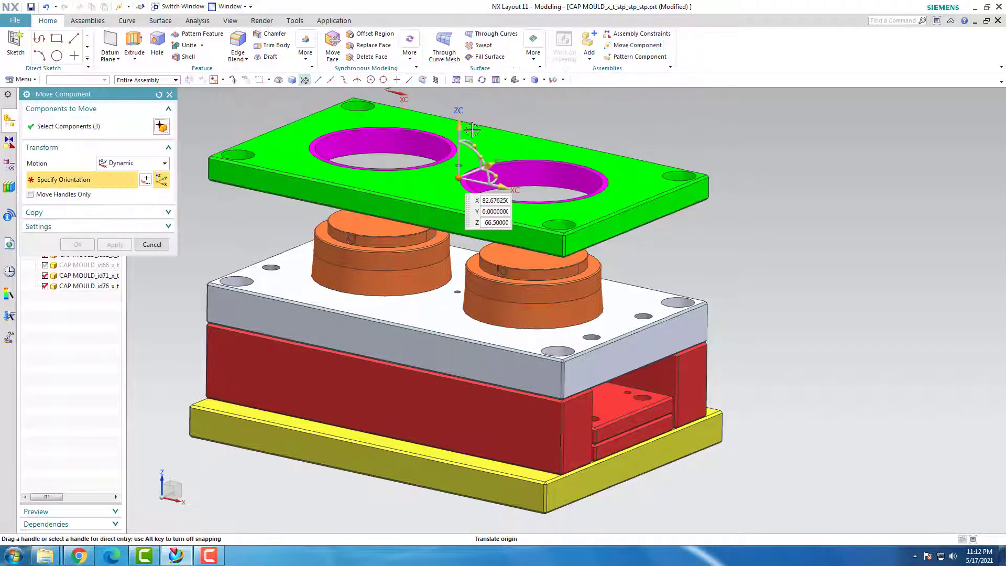
left_click_drag(465, 129, 469, 240)
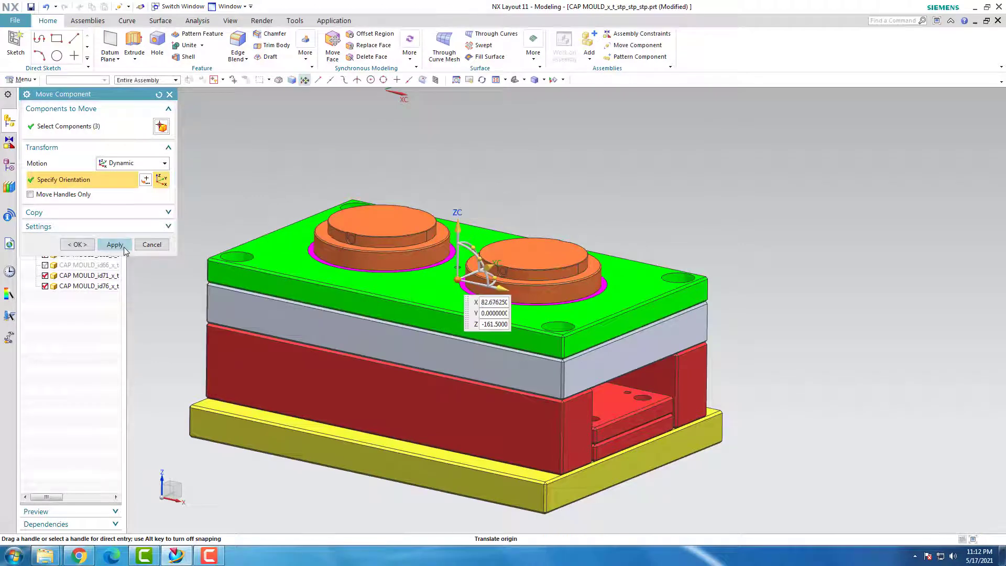
left_click(118, 244)
left_click(145, 245)
Show all the hidden mould components again to display the complete assembly, and save the part file
middle_click_drag(183, 268, 292, 278)
scroll(293, 278, "down", 4)
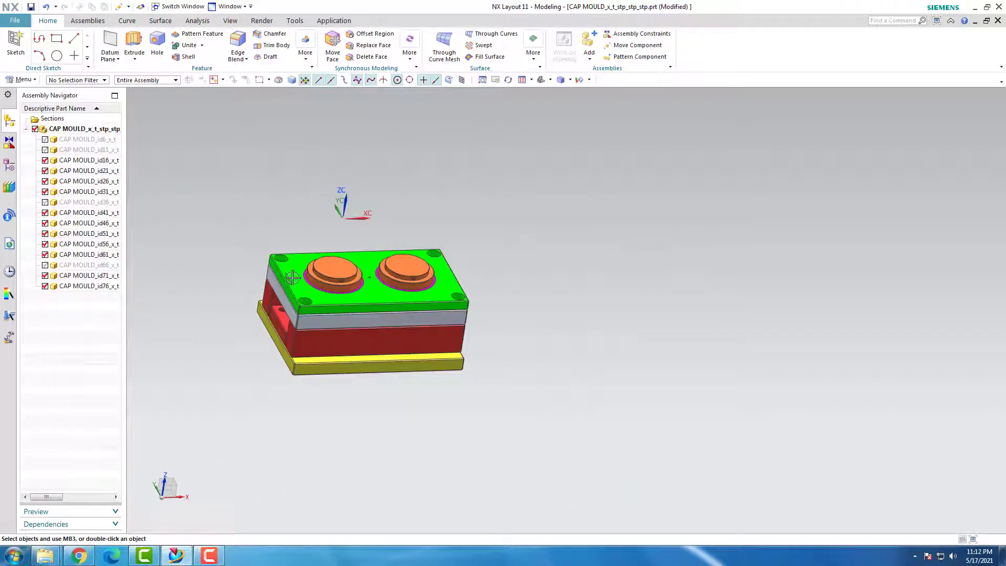
left_click(547, 80)
scroll(418, 225, "down", 3)
scroll(466, 202, "up", 3)
scroll(396, 227, "down", 1)
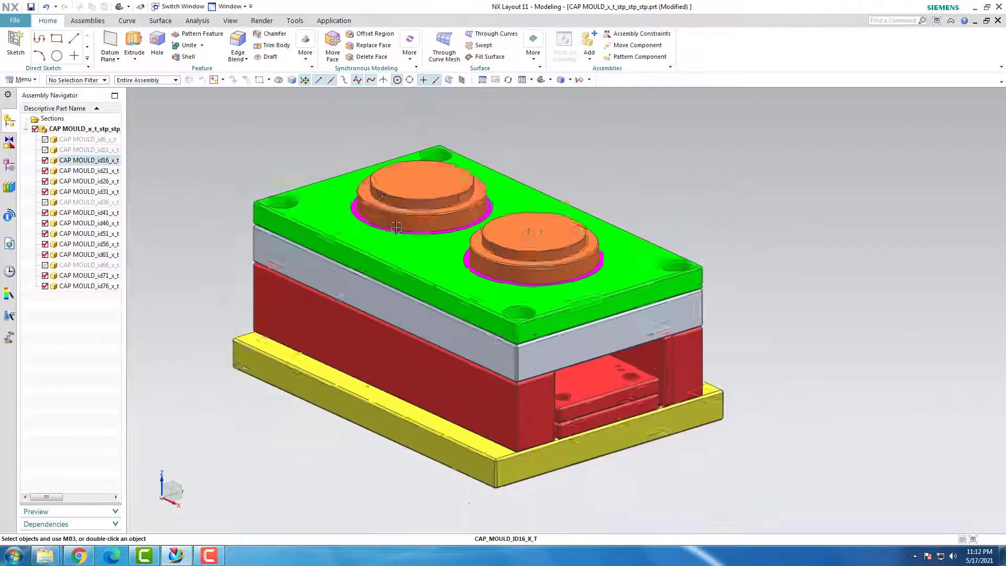
scroll(397, 227, "down", 1)
scroll(413, 223, "down", 2)
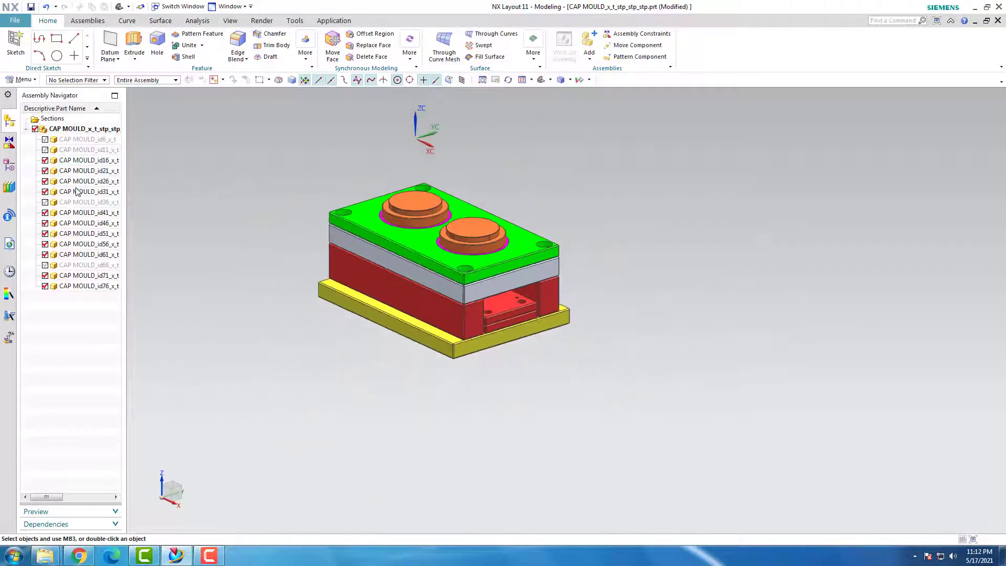
left_click(45, 150)
left_click(31, 6)
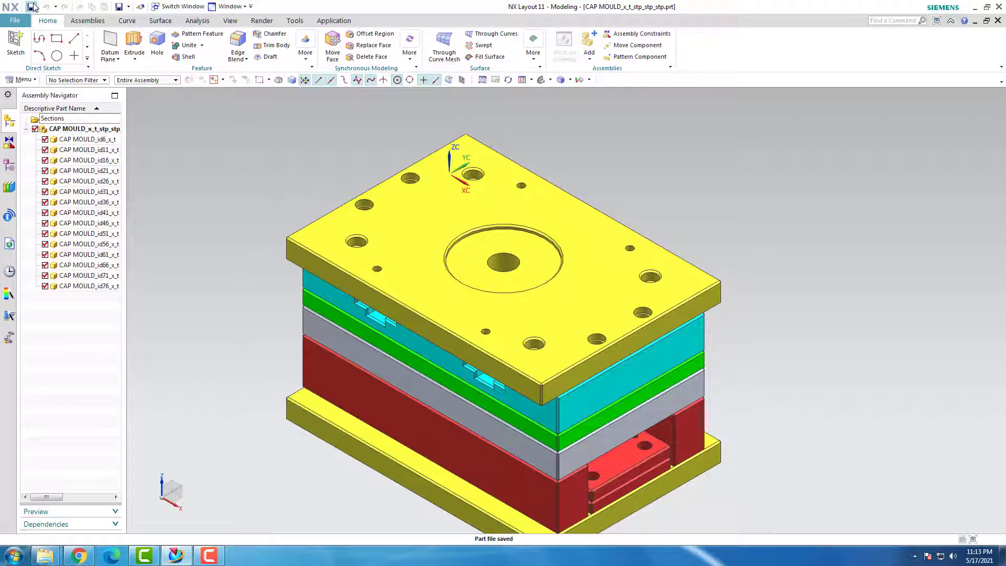